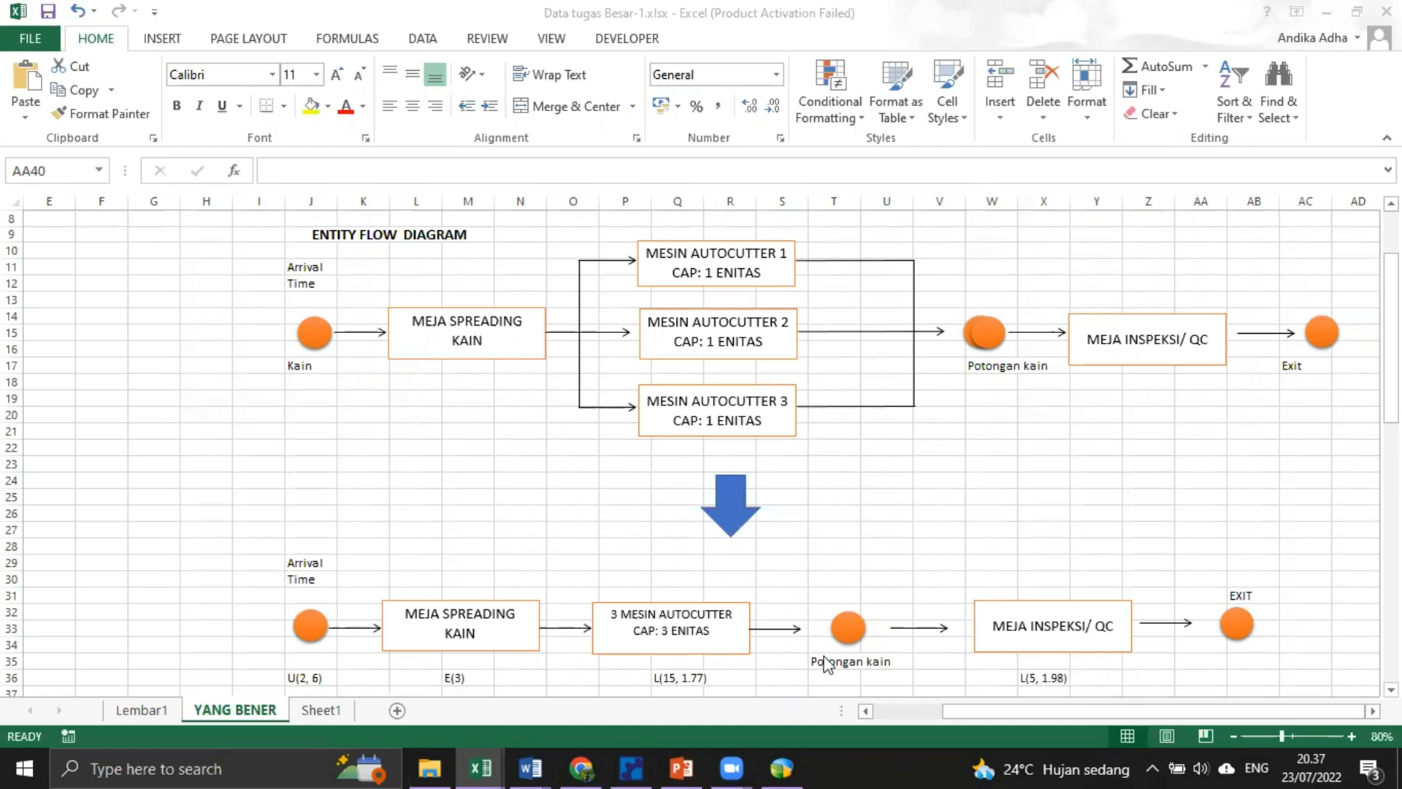
Switch to the ProModel model and open its entity list
left_click(632, 766)
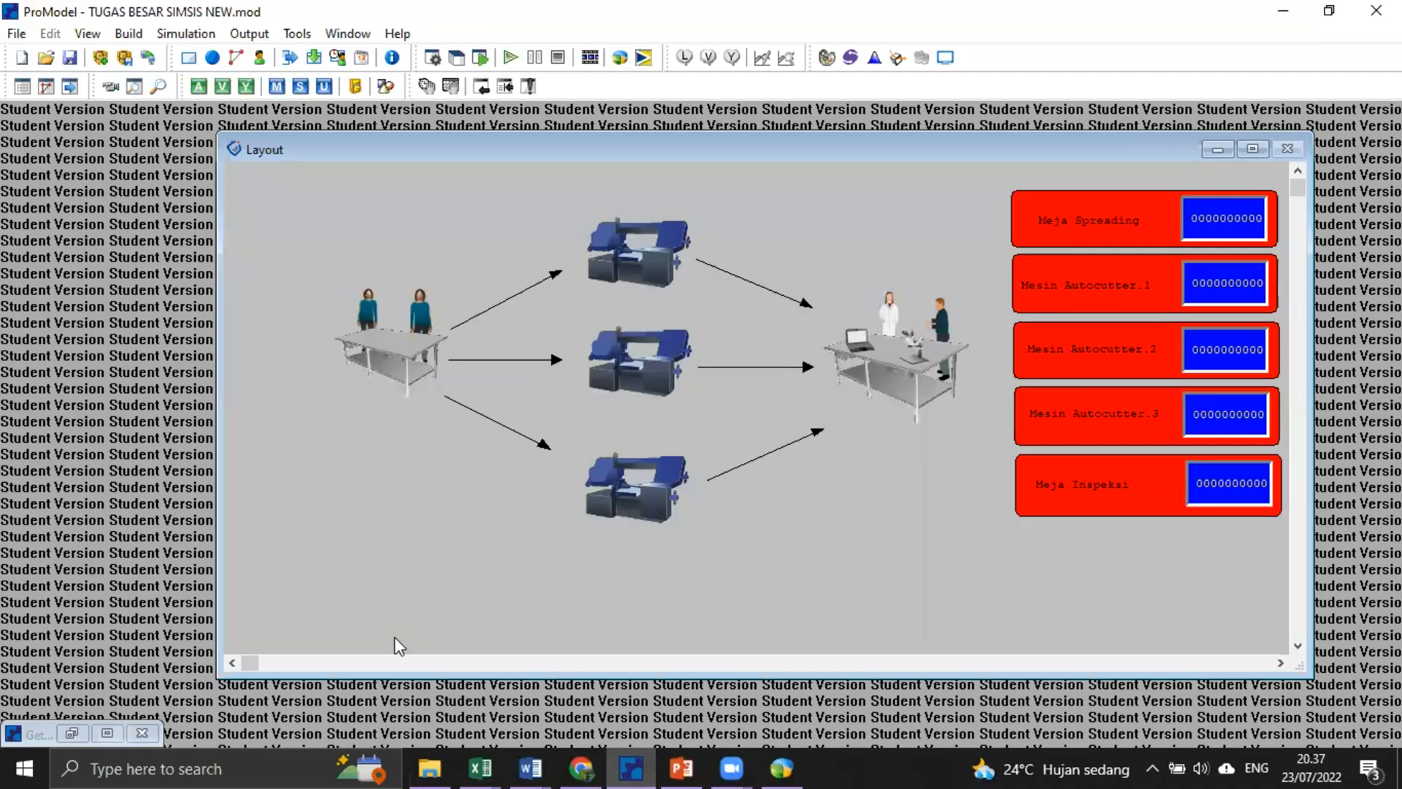
left_click(128, 37)
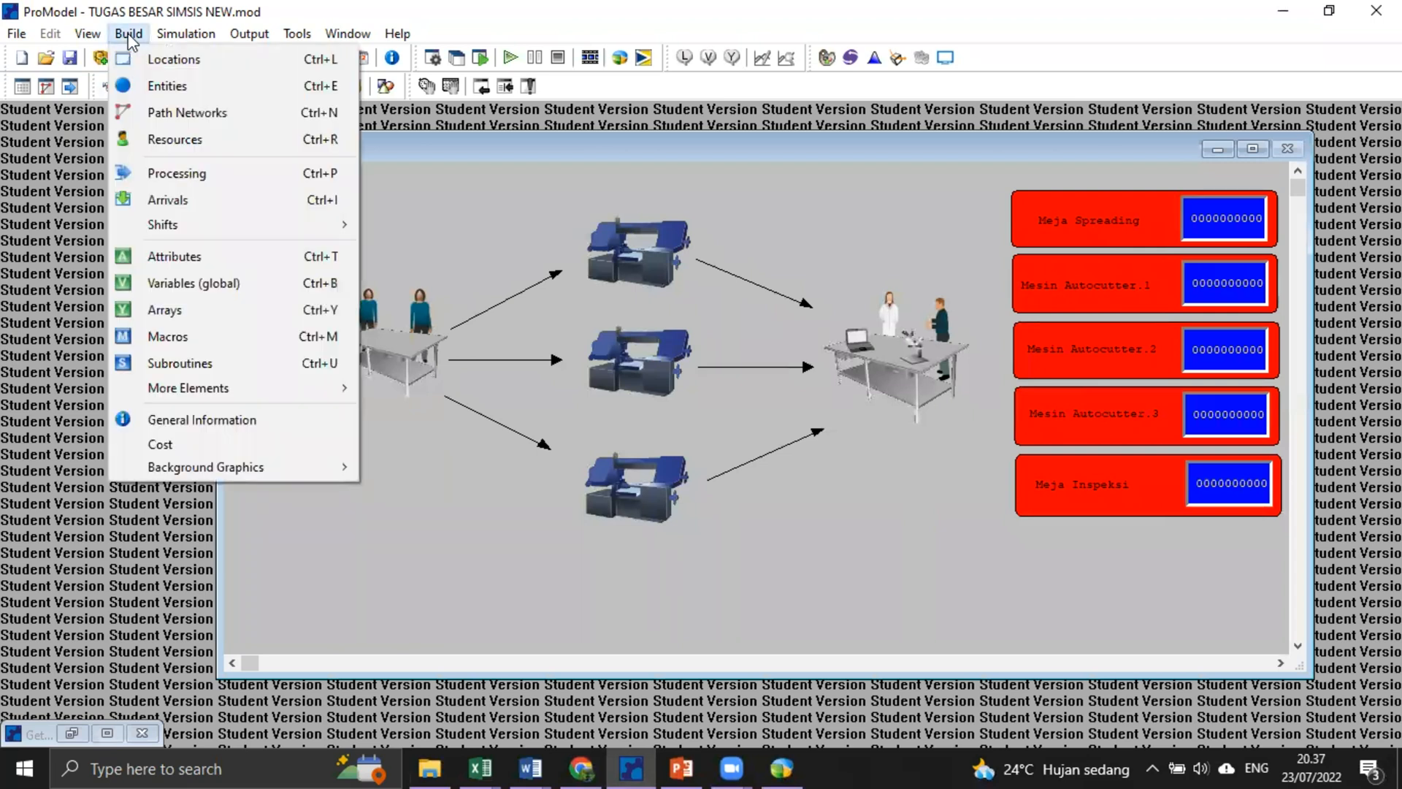
left_click(129, 82)
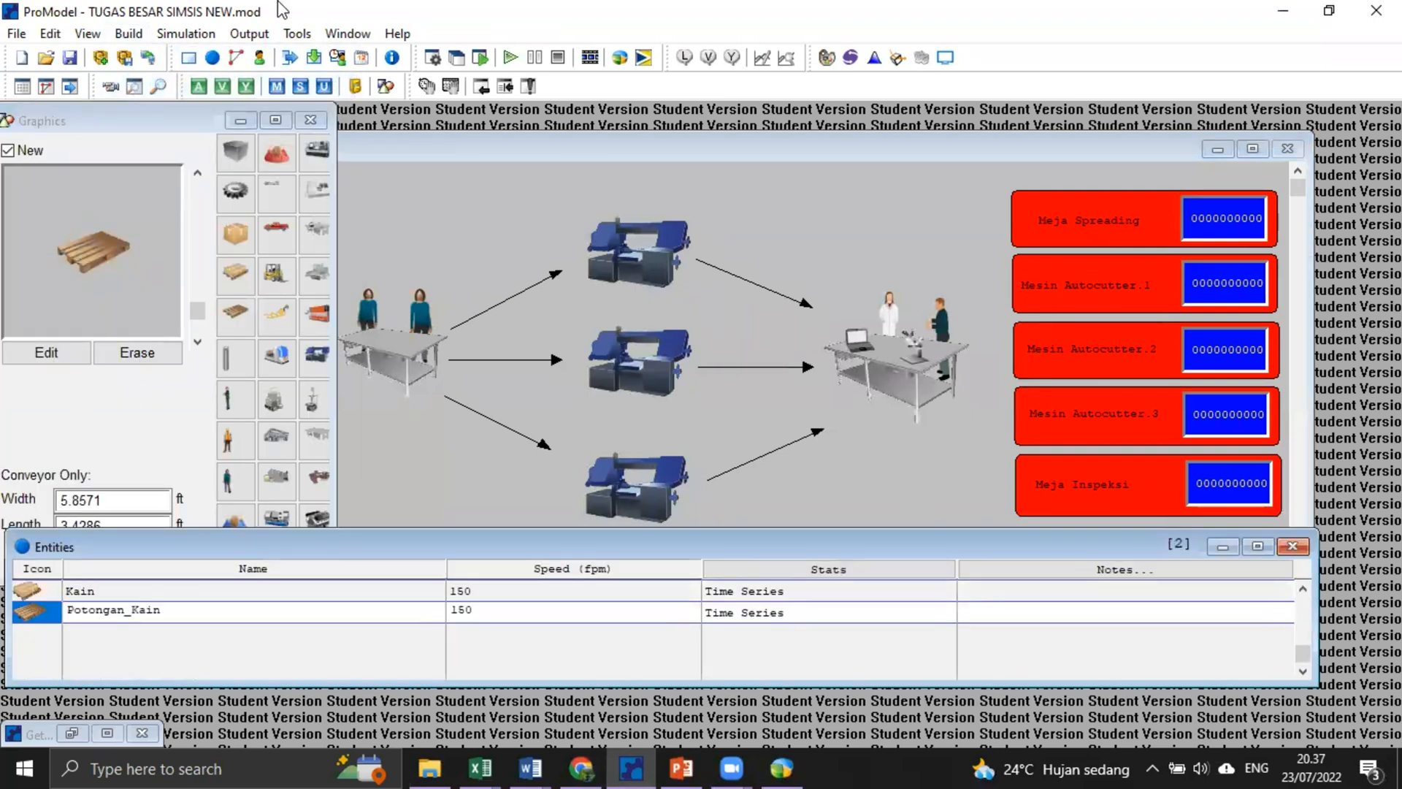
Open the location list and review the capacity, units, downtimes and rules from Meja_Spreading through Meja_Inspeksi
left_click(128, 33)
left_click(150, 59)
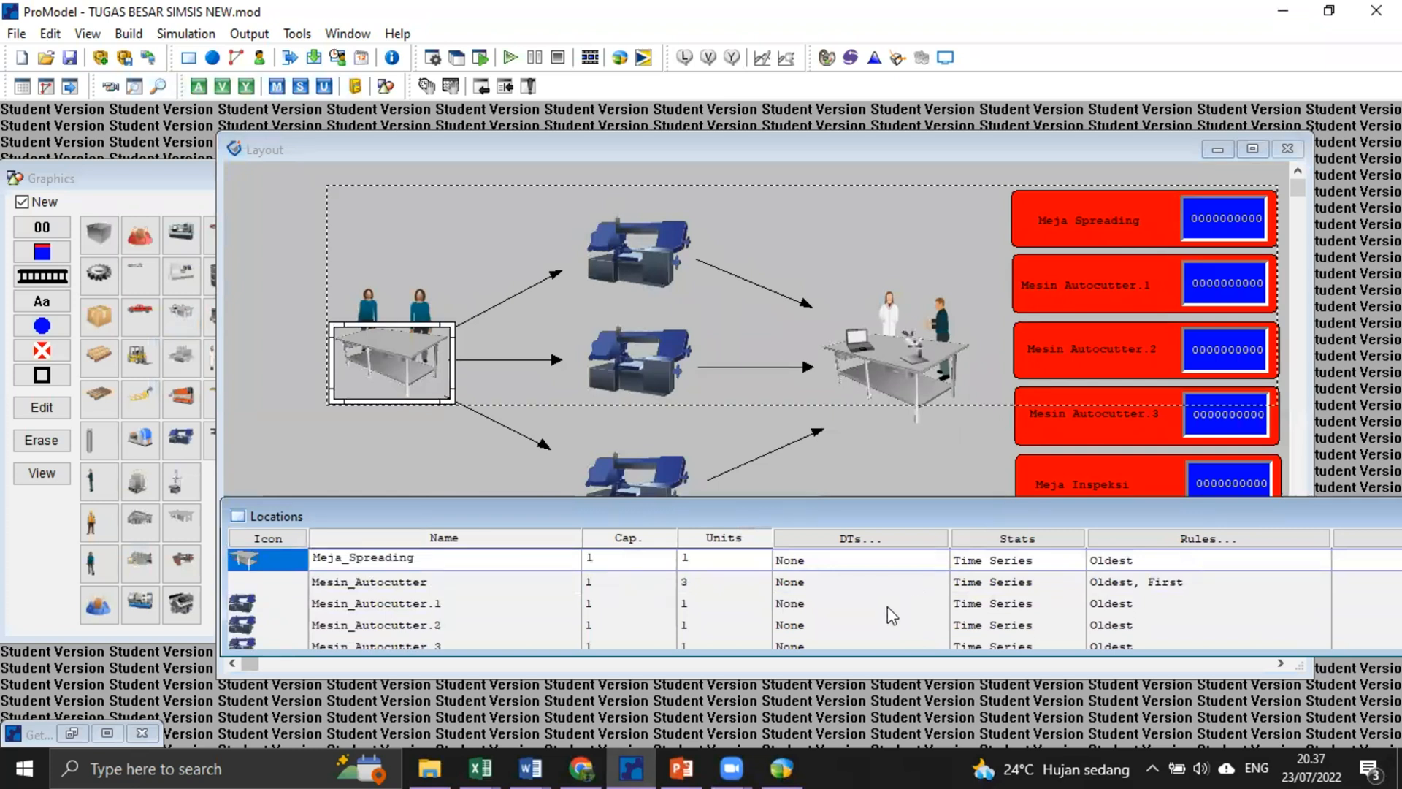
left_click(821, 589)
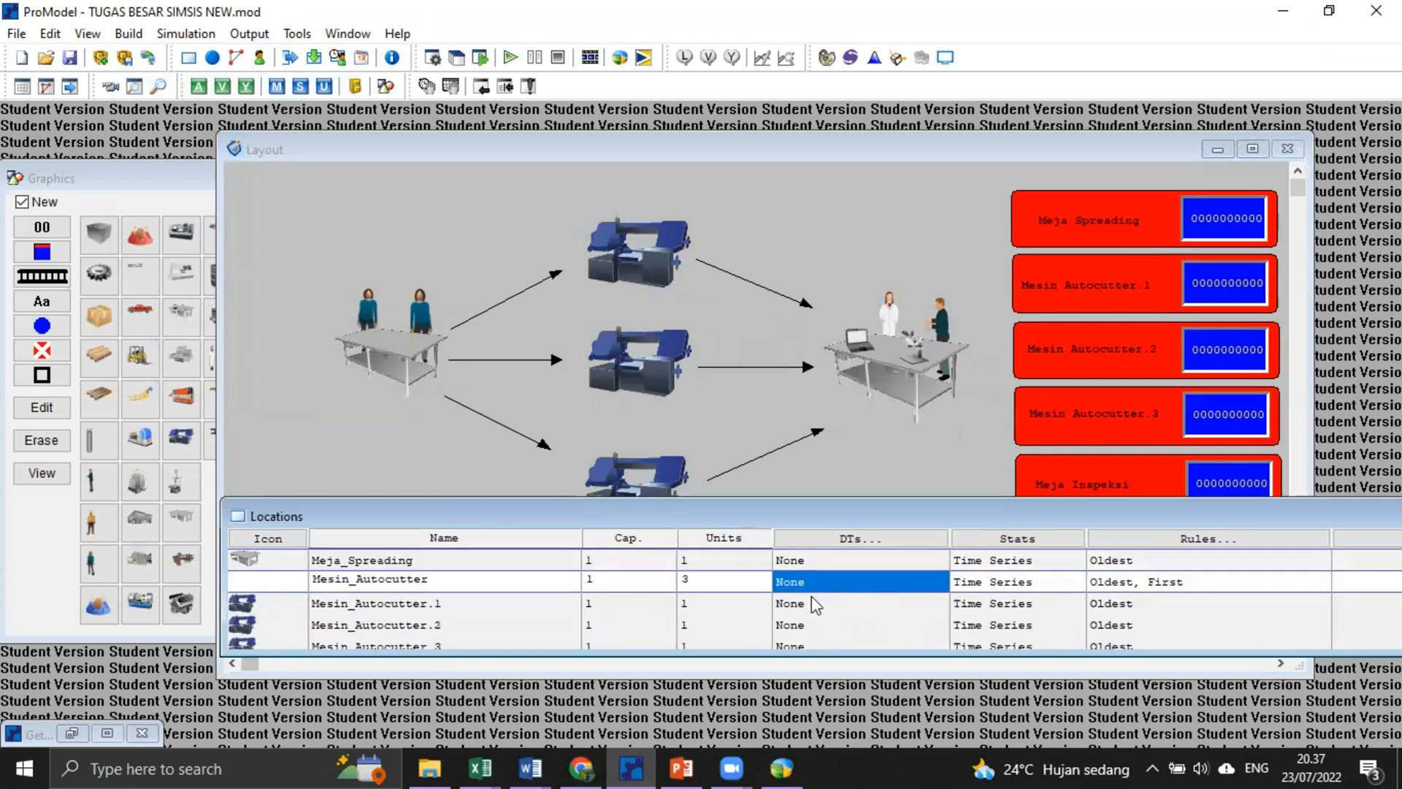
left_click(824, 604)
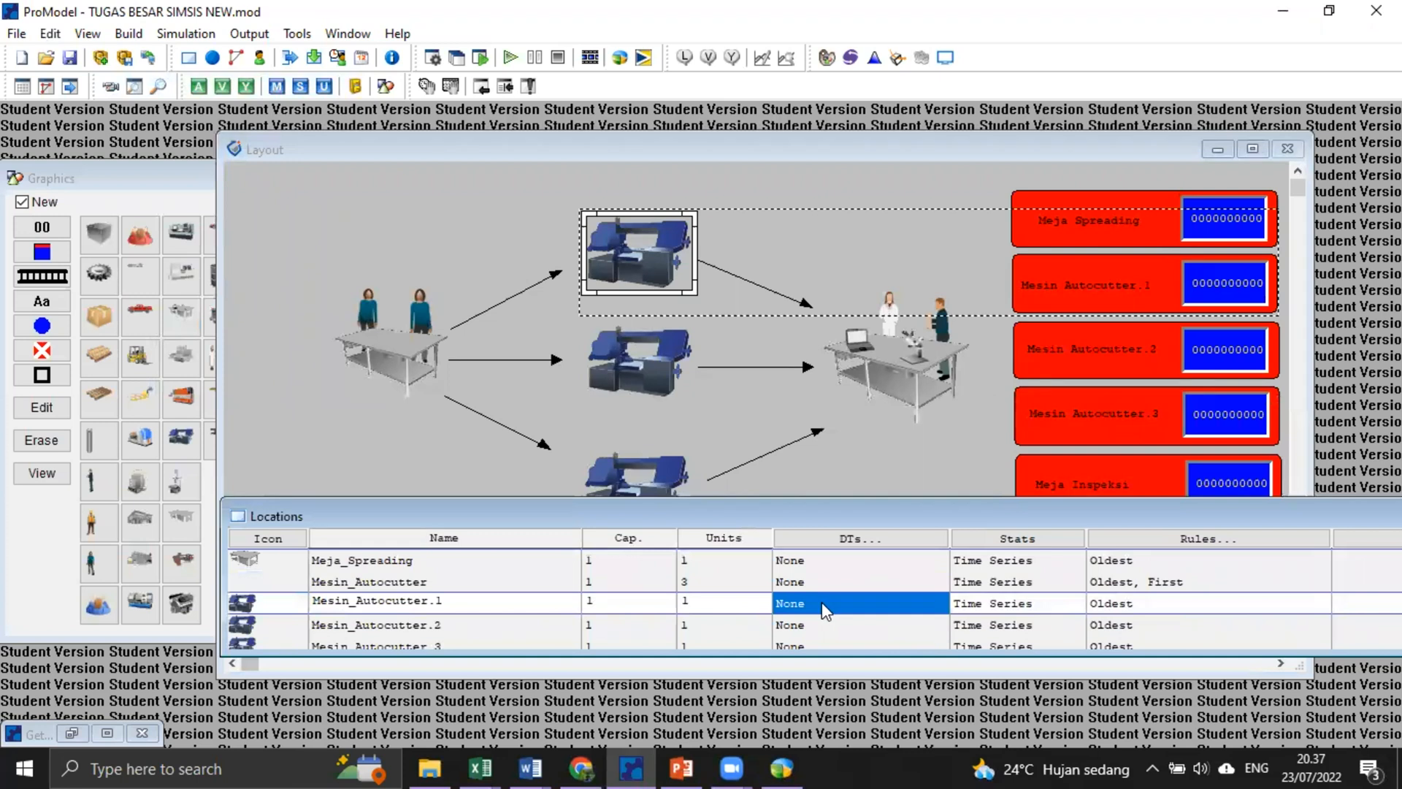
left_click(728, 581)
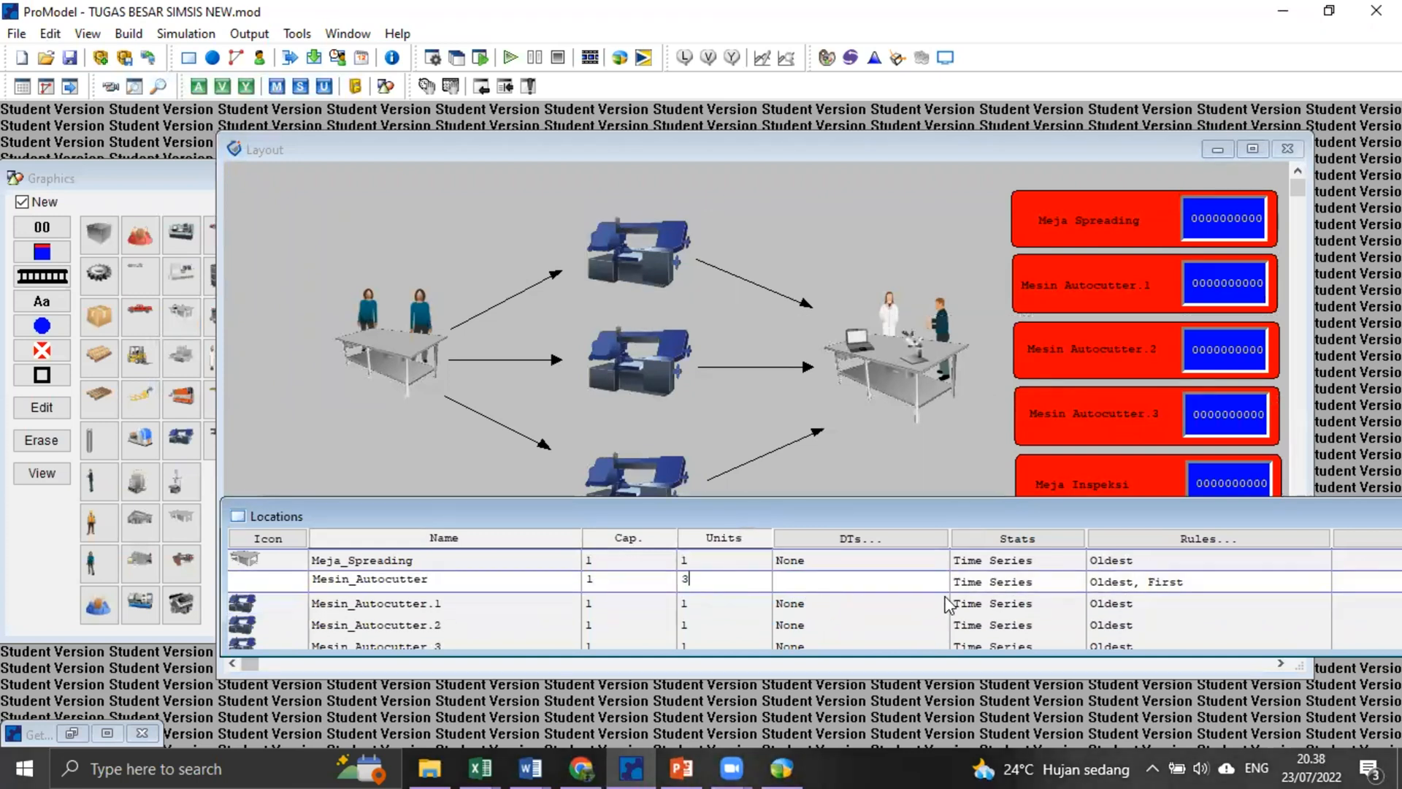
scroll(961, 596, "down", 1)
scroll(960, 595, "down", 1)
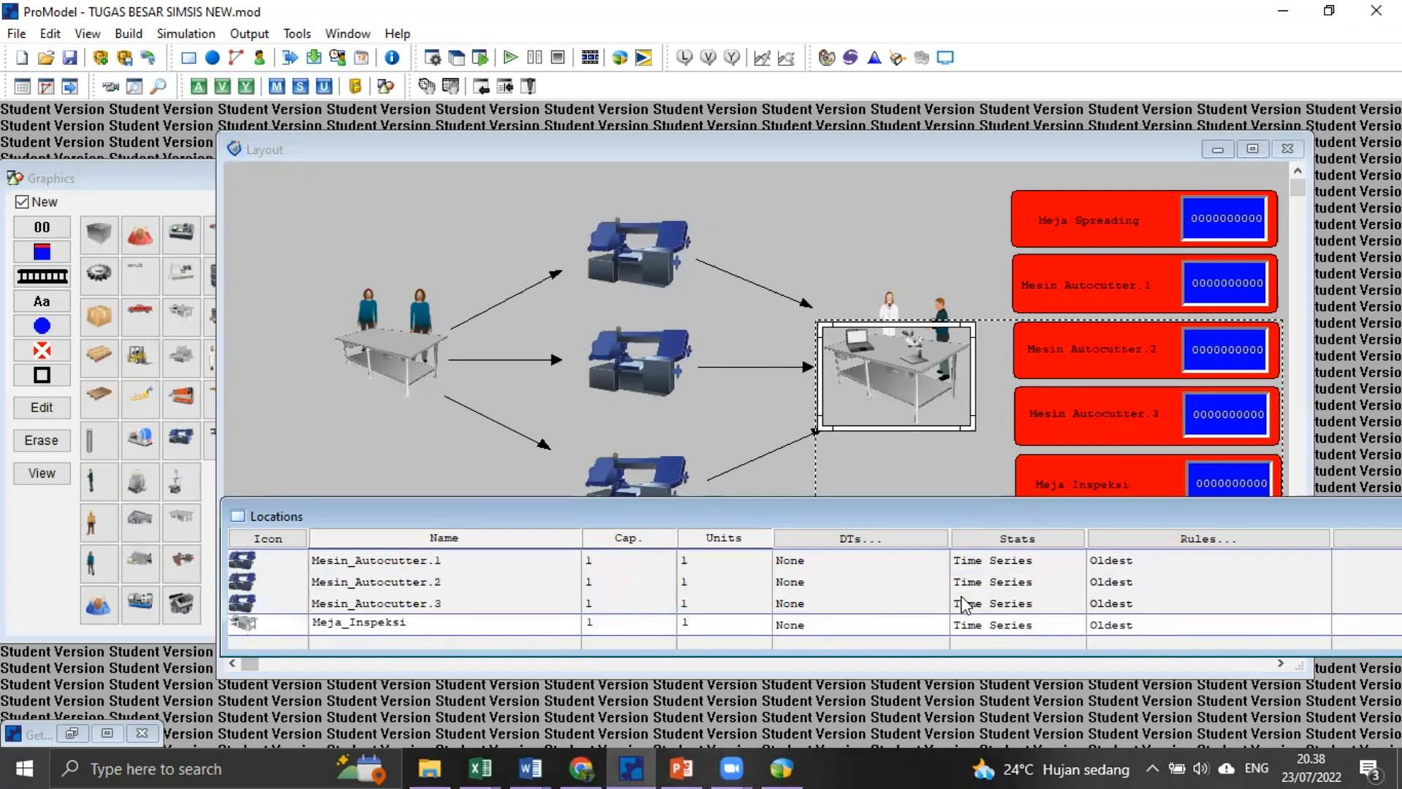
Review the Kain and Potongan_Kain entity definitions, and open the arrivals table
left_click(129, 33)
left_click(156, 76)
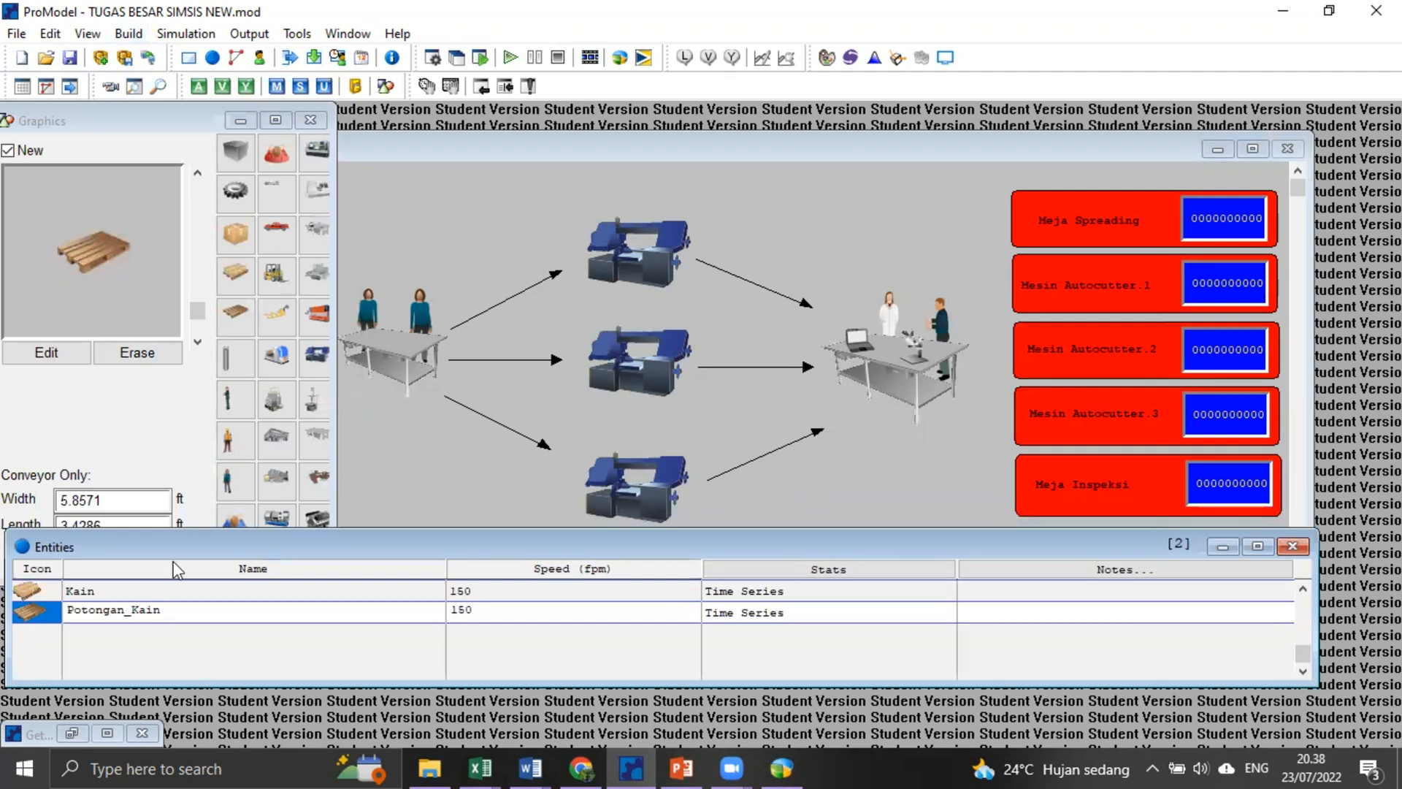
left_click(143, 588)
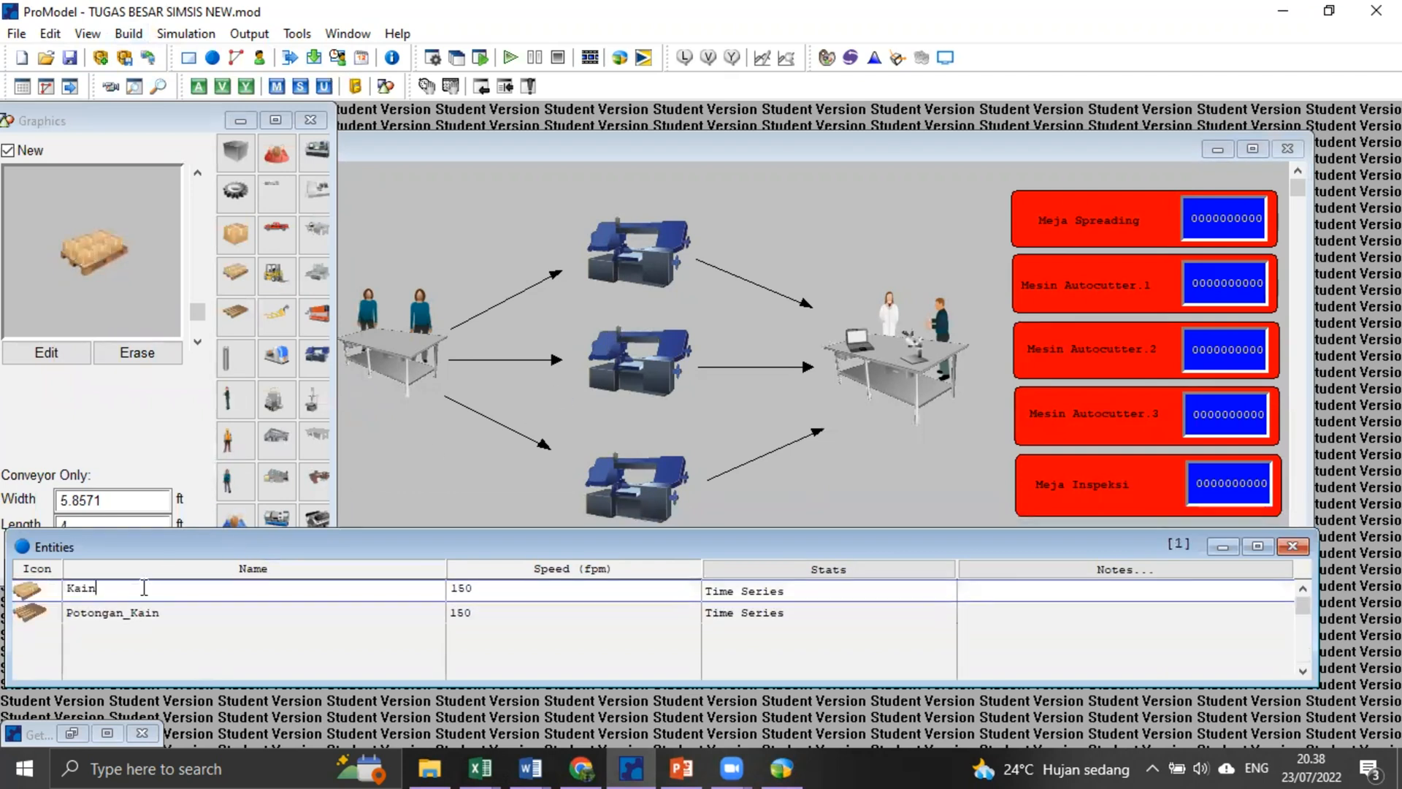
left_click(146, 612)
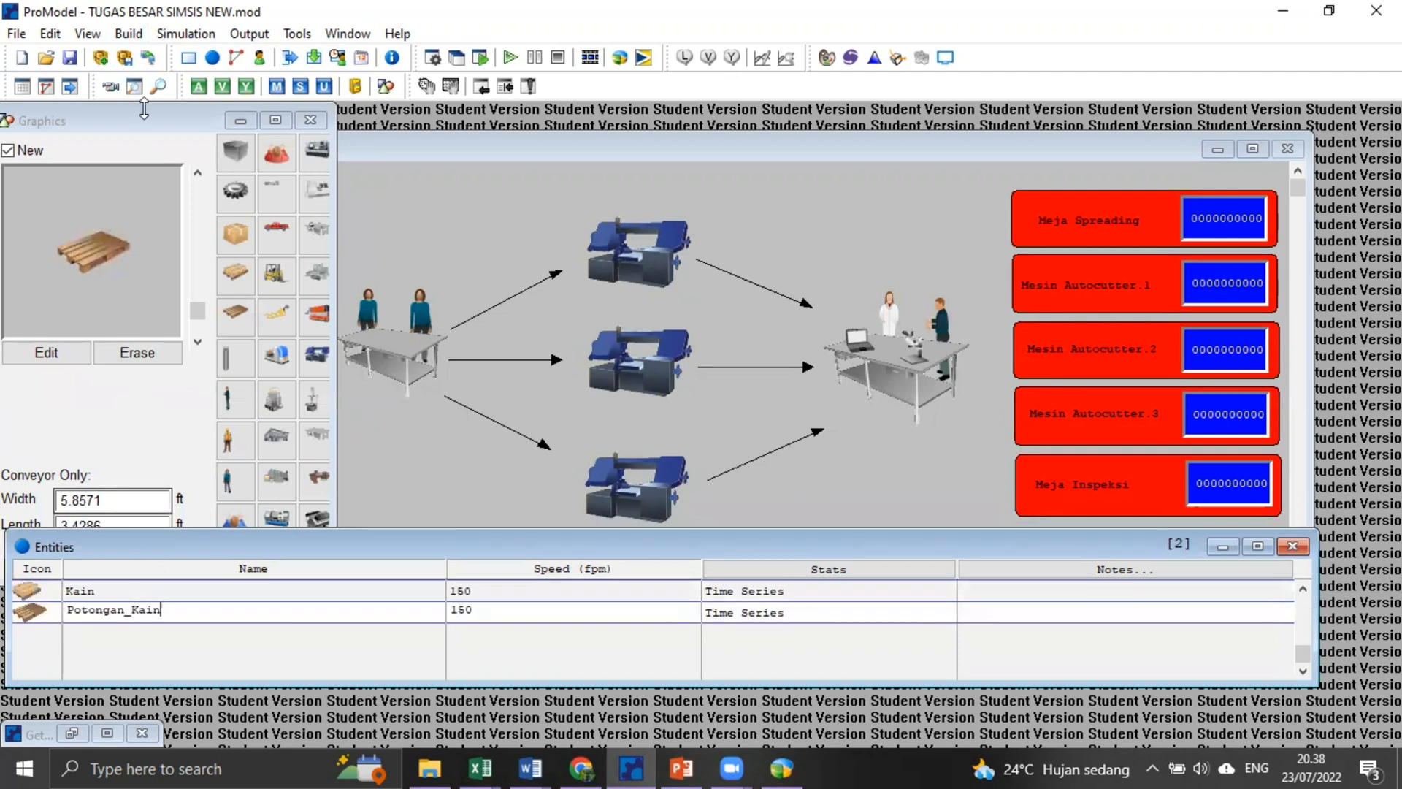
left_click(143, 35)
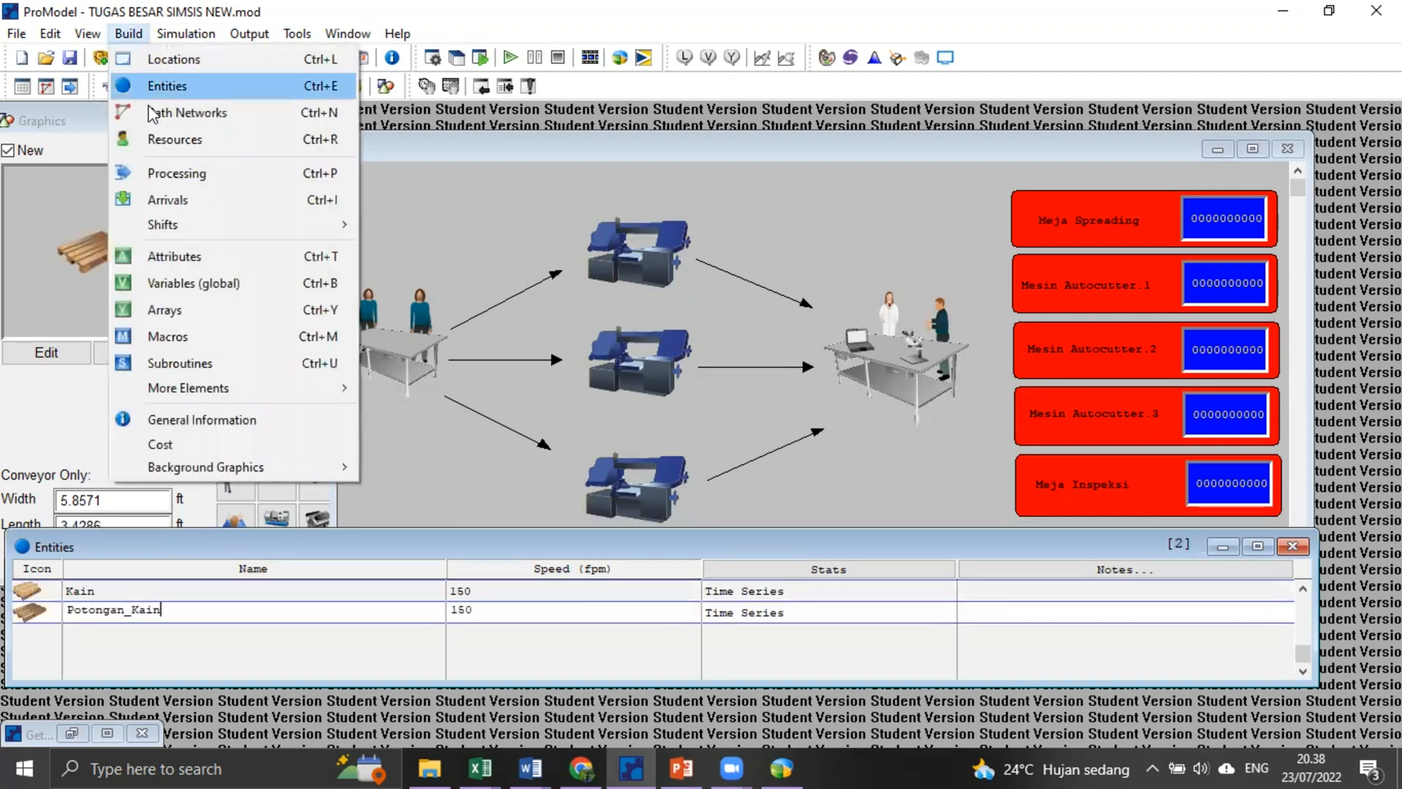
left_click(167, 196)
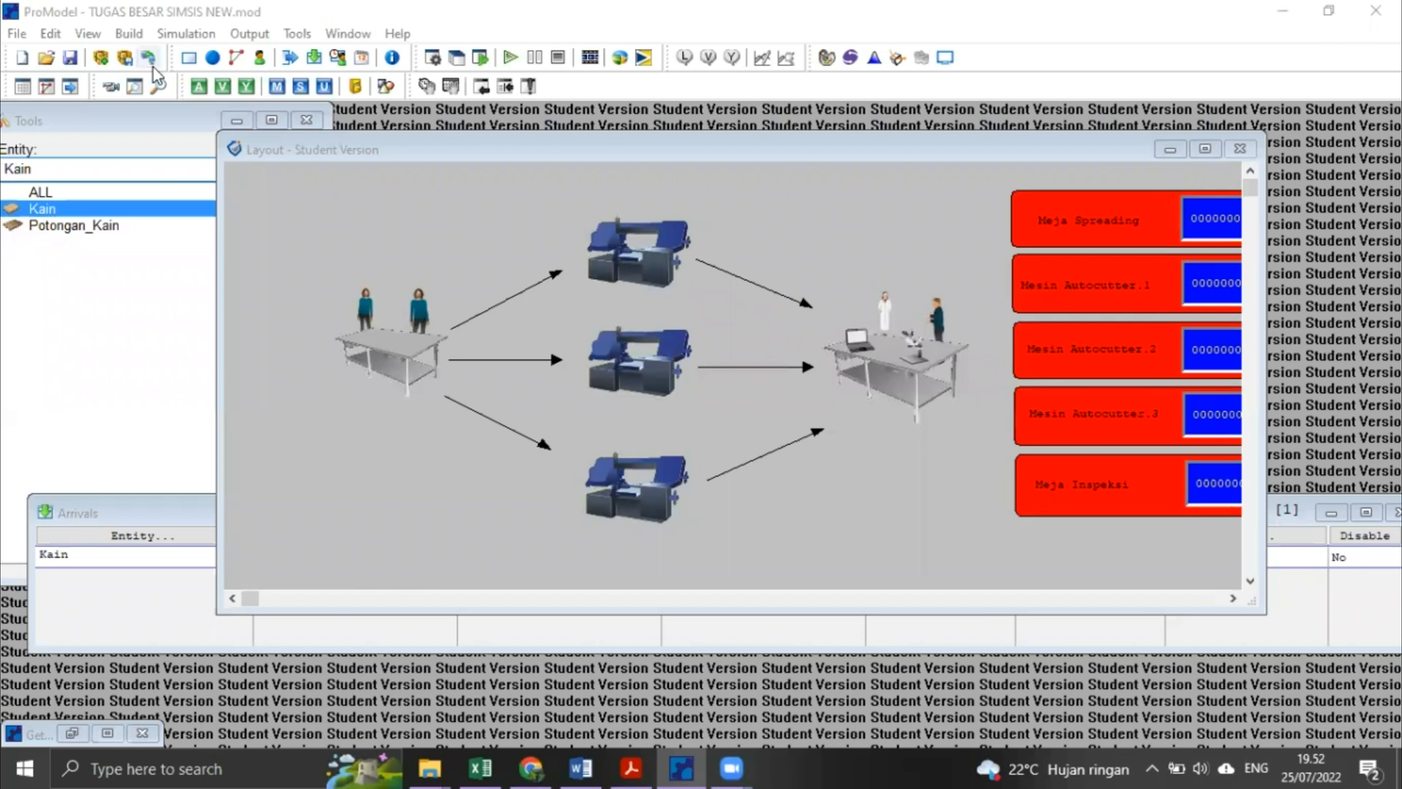
Open the processing tables and examine the Kain operations and routings at Meja_Spreading and Mesin_Autocutter
left_click(137, 36)
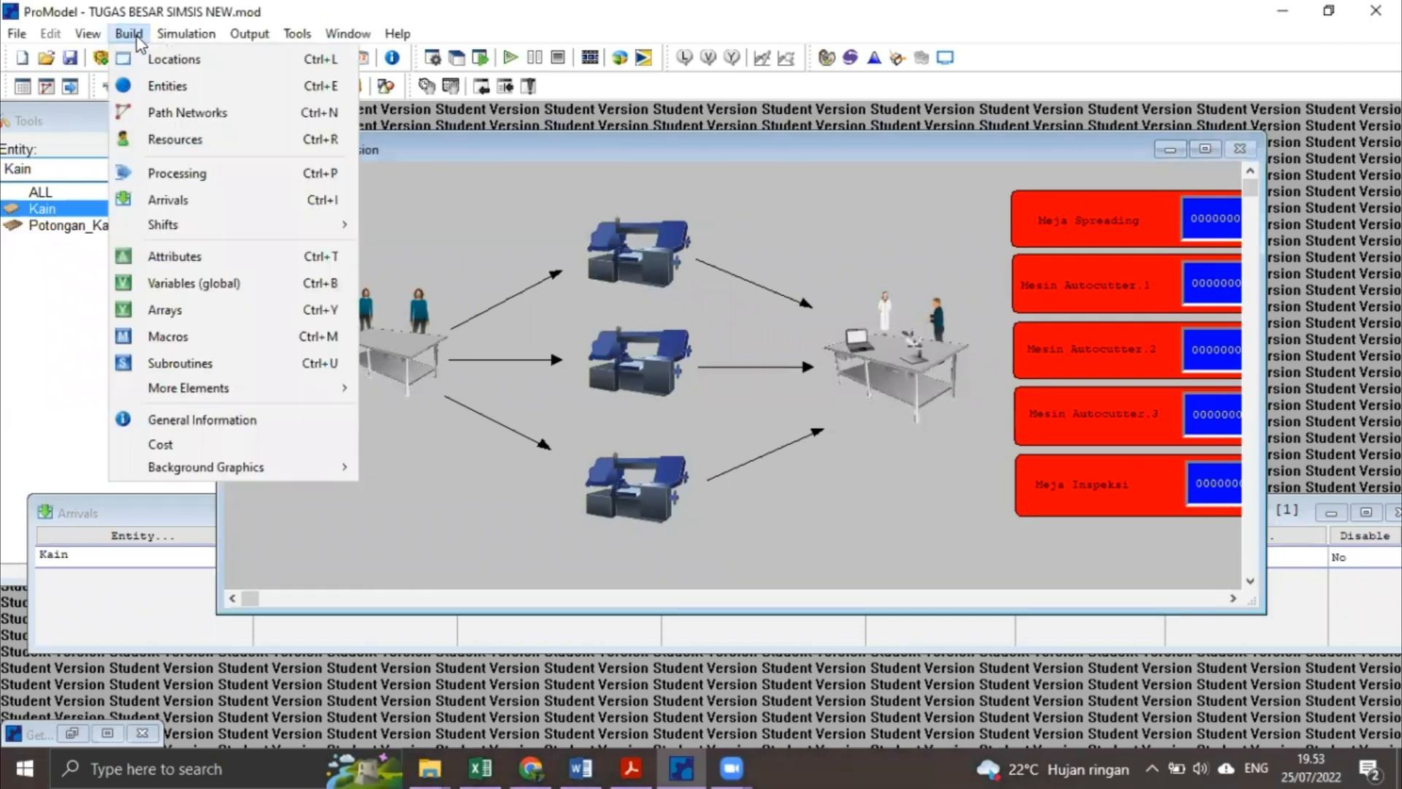
left_click(223, 173)
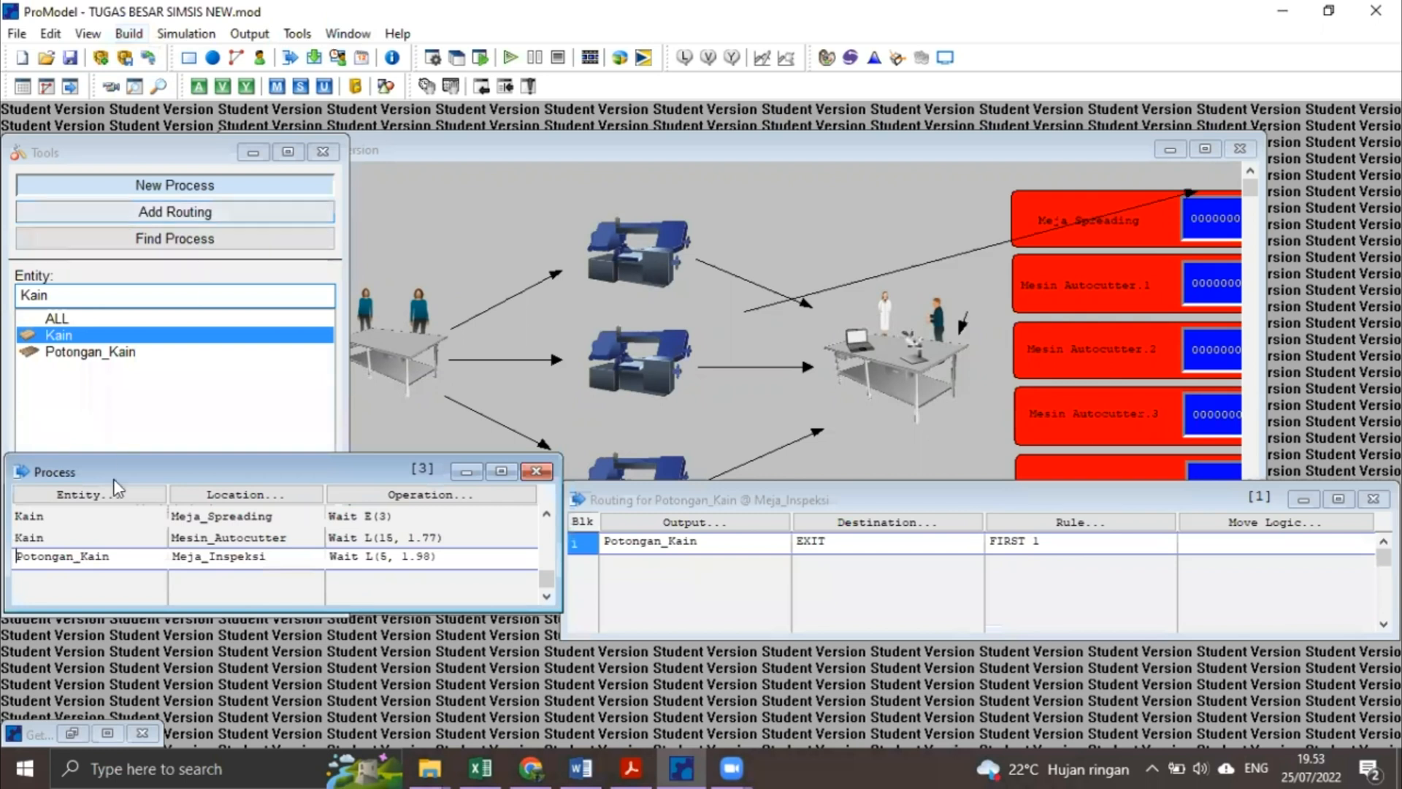
left_click(43, 521)
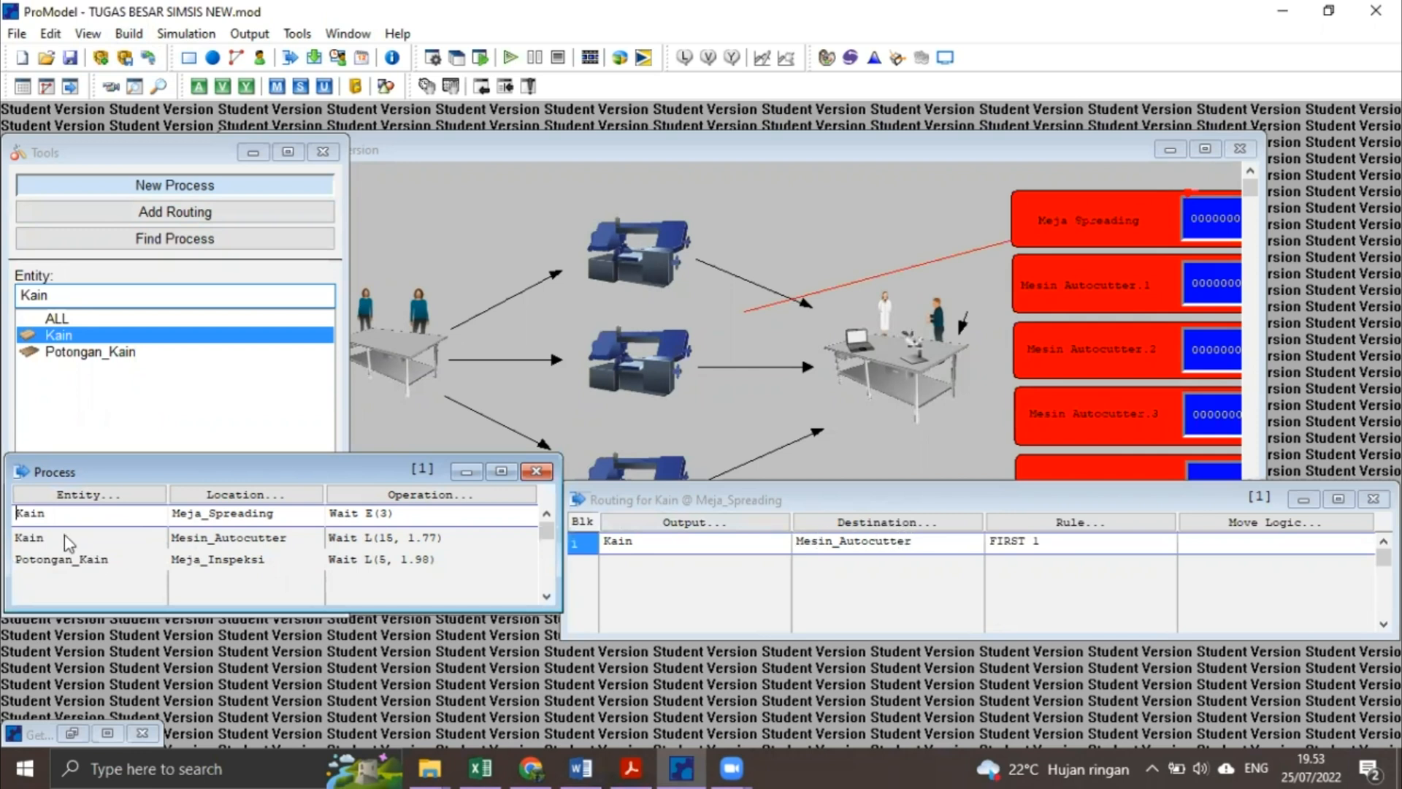
left_click(98, 539)
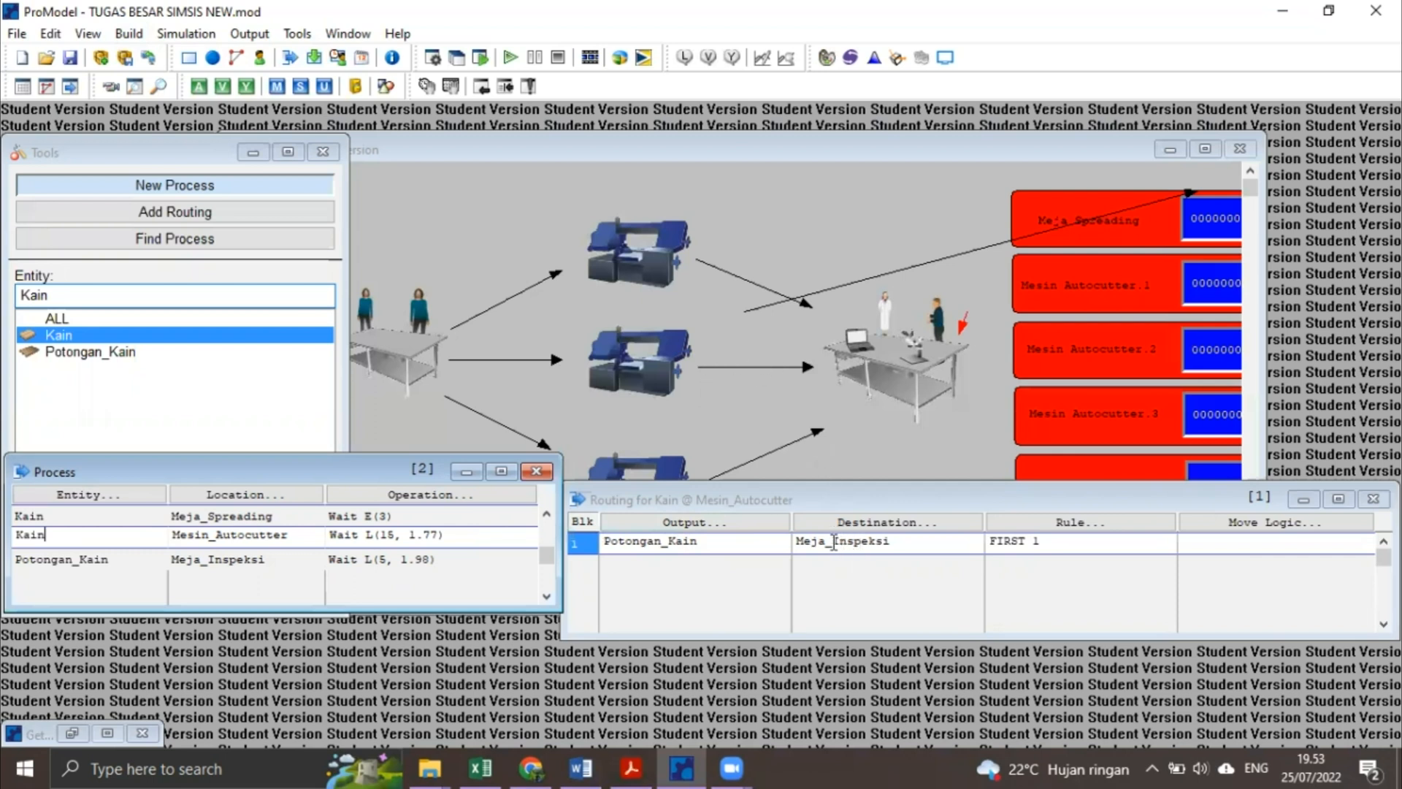
left_click_drag(840, 541, 890, 541)
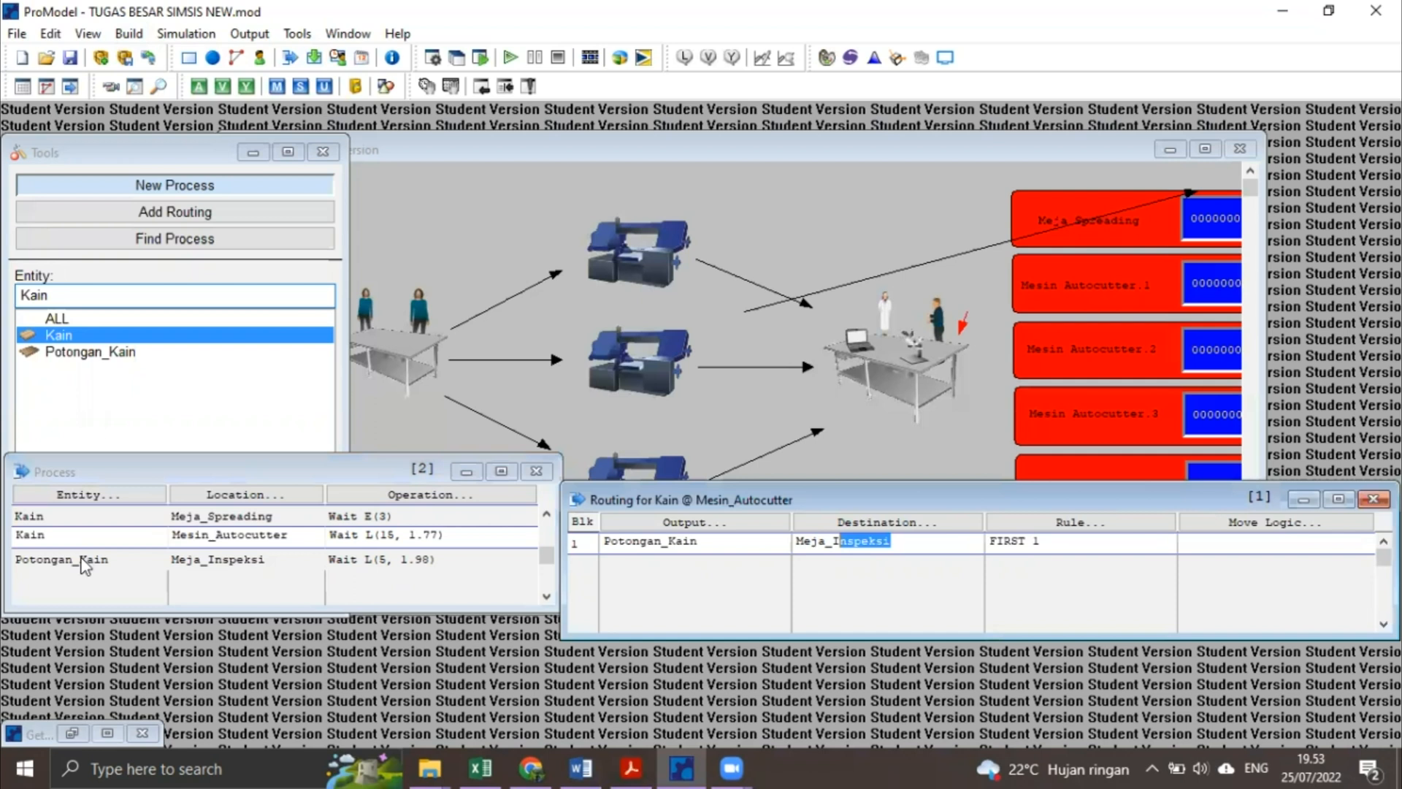
Examine the operation time and routing output of Potongan_Kain at Meja_Inspeksi
left_click(82, 559)
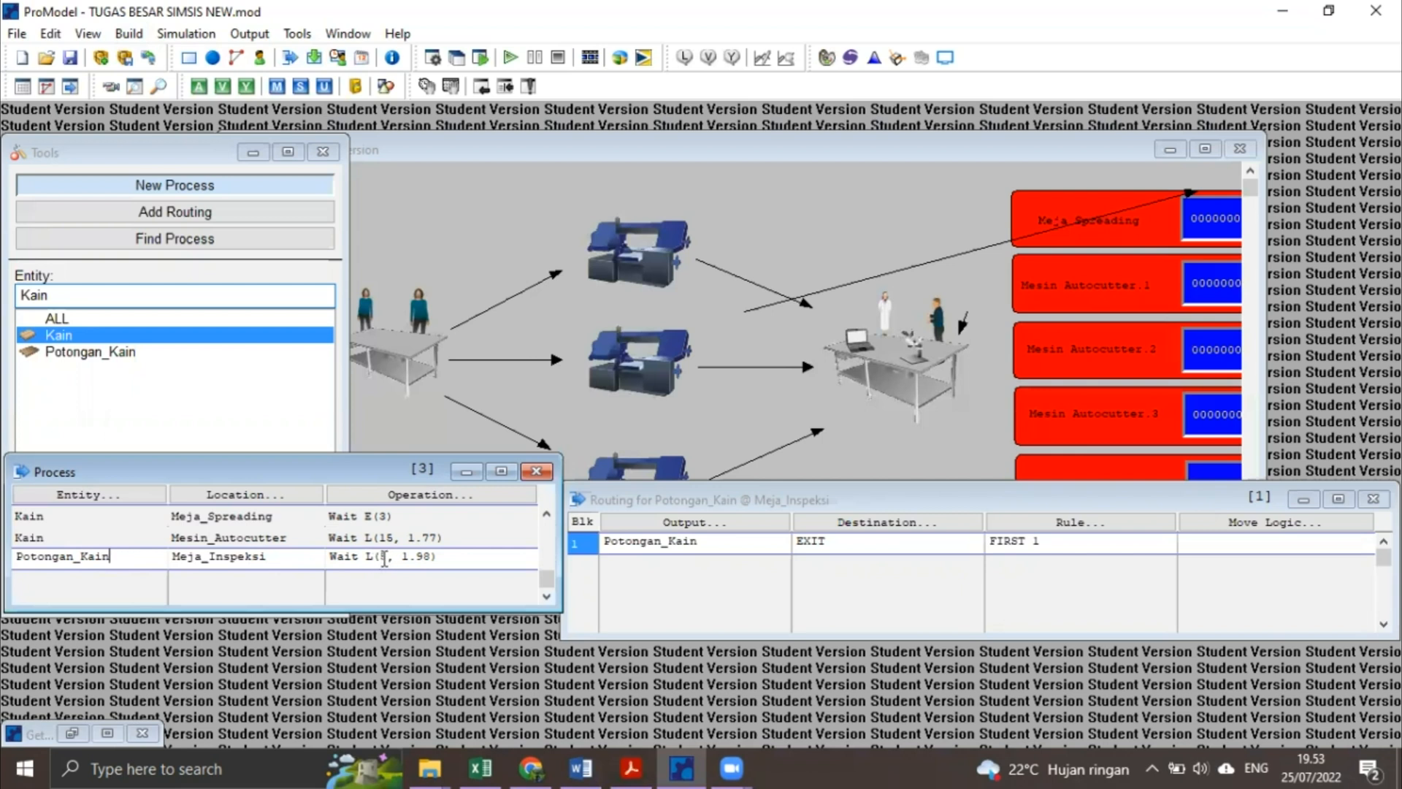
left_click(428, 557)
key("BackSpace")
type("8")
left_click_drag(670, 542, 711, 542)
left_click(710, 542)
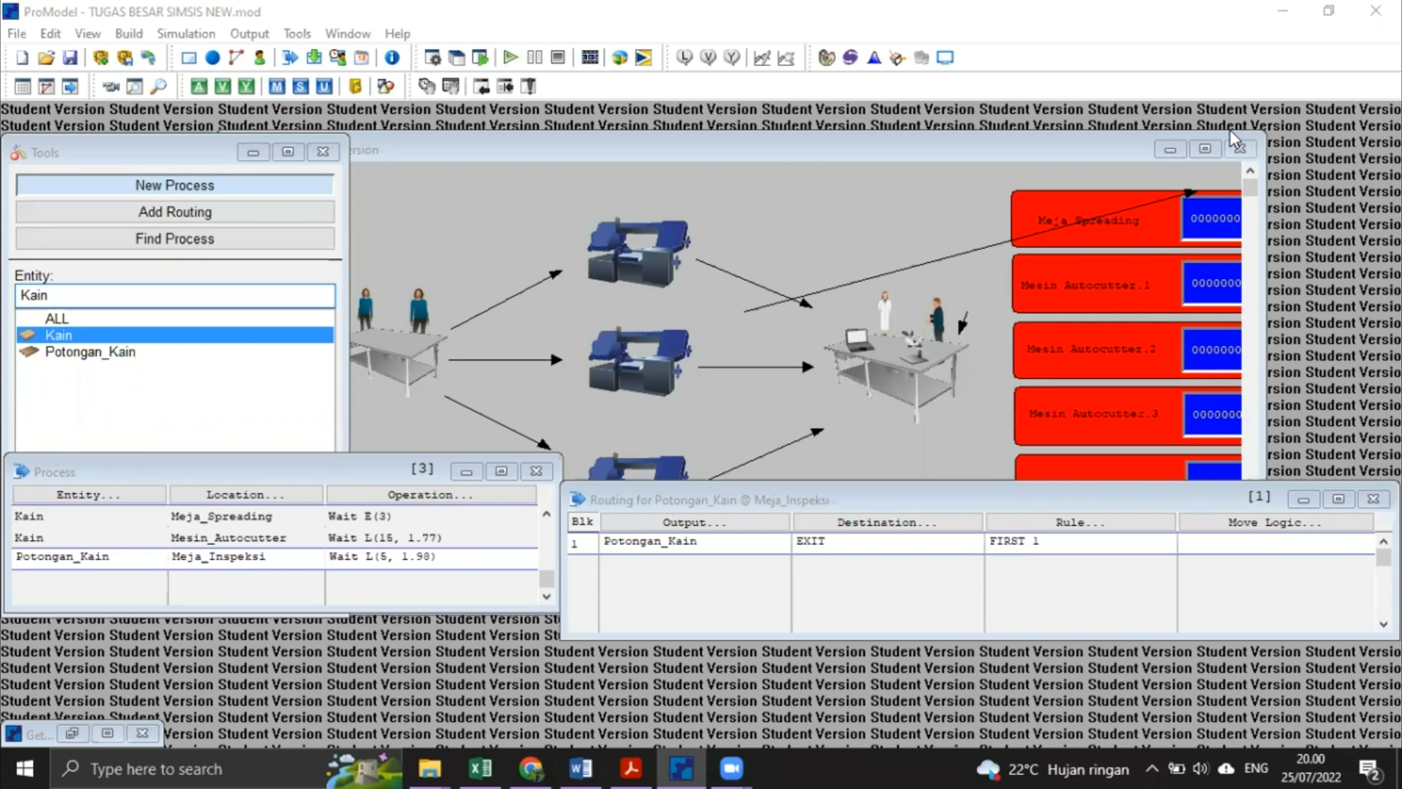
Confirm a run time of 80 hours in the simulation options
left_click(181, 32)
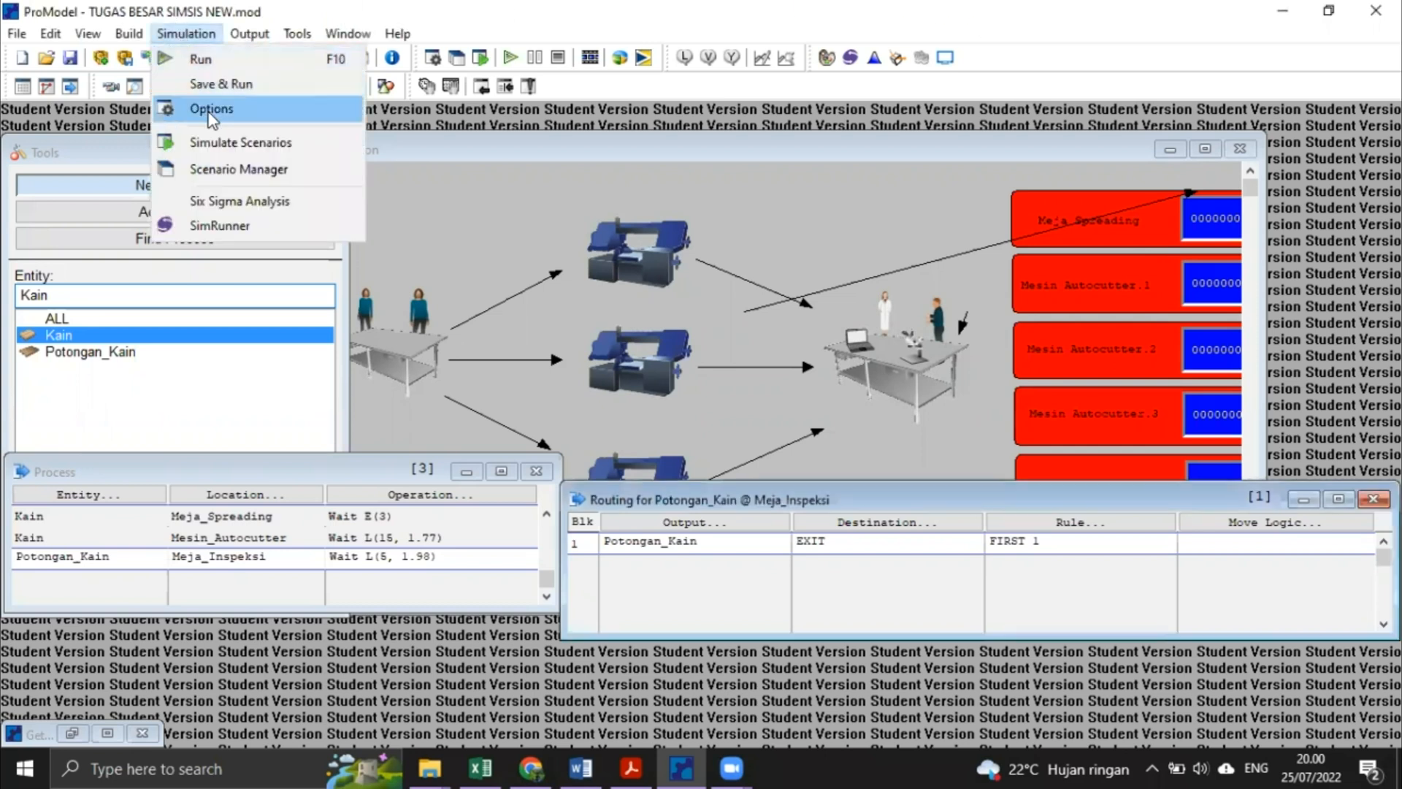
left_click(208, 111)
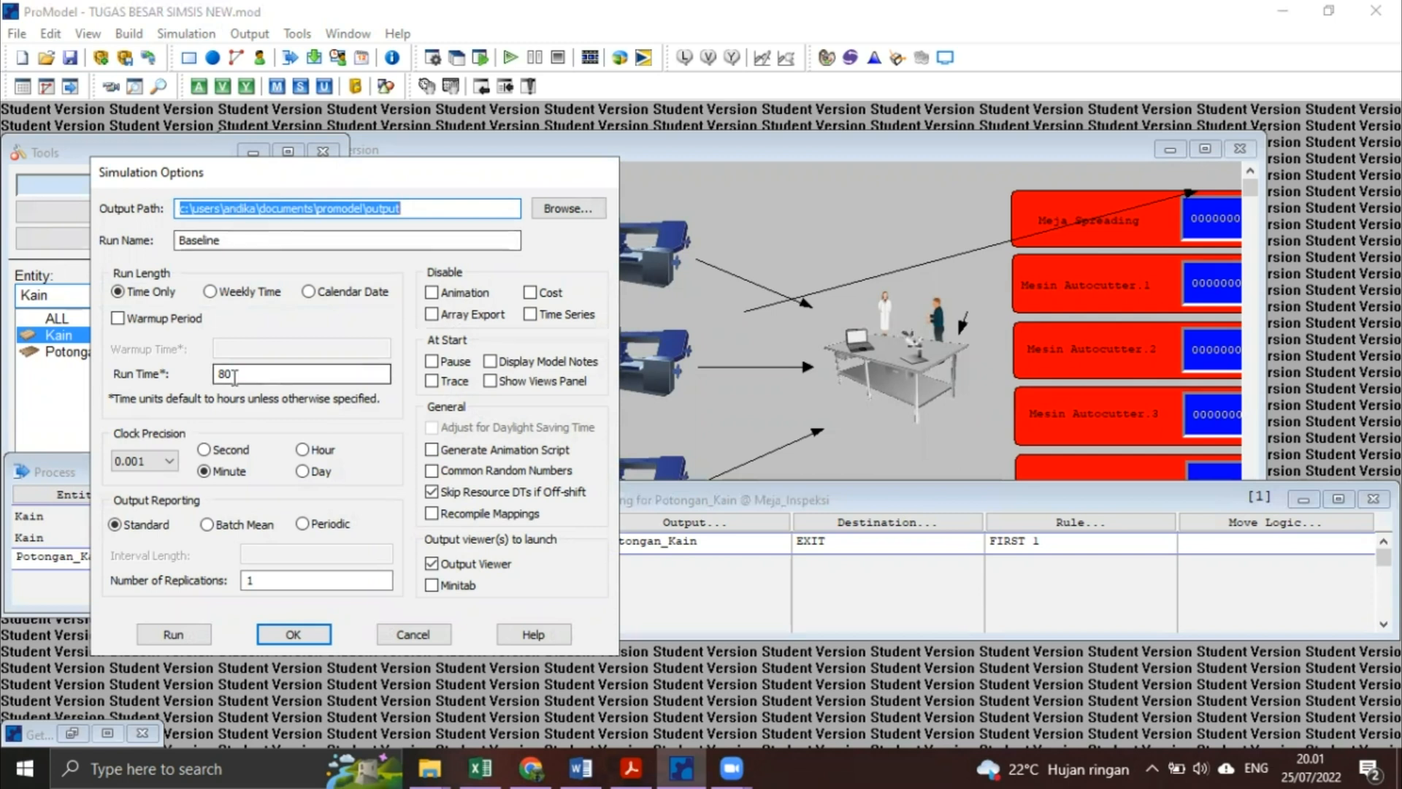
double_click(220, 373)
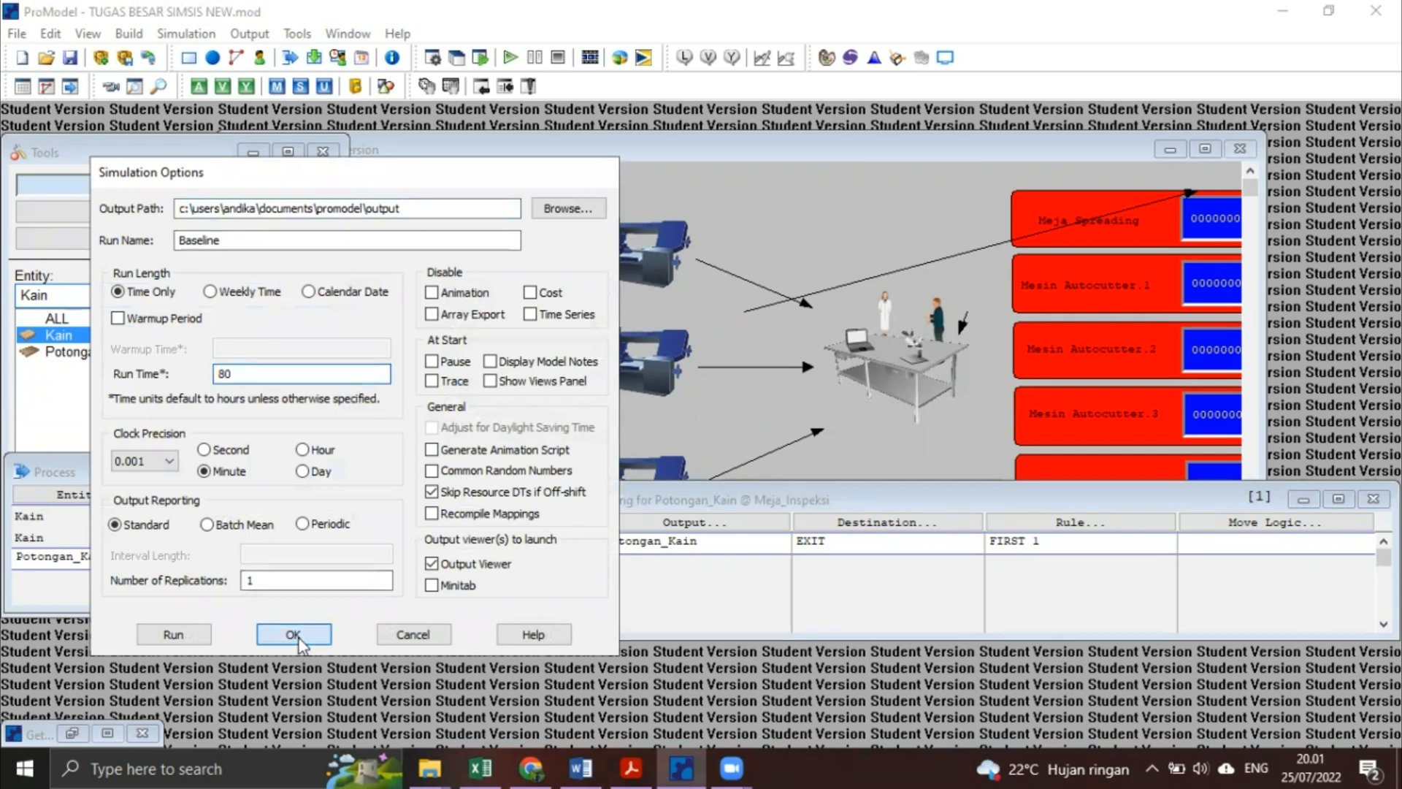
left_click(293, 634)
Run the simulation and increase the animation speed while it plays
left_click(184, 33)
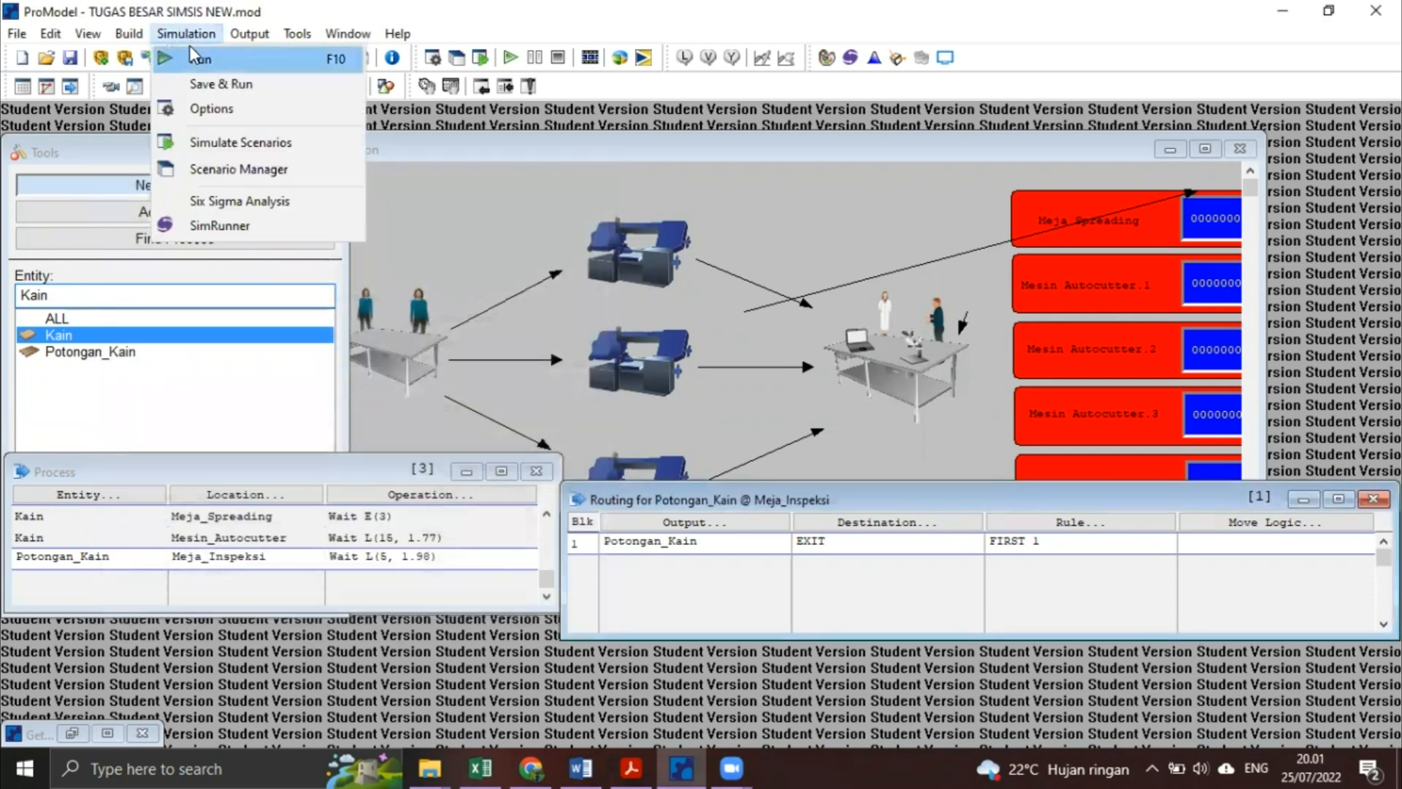
left_click(197, 62)
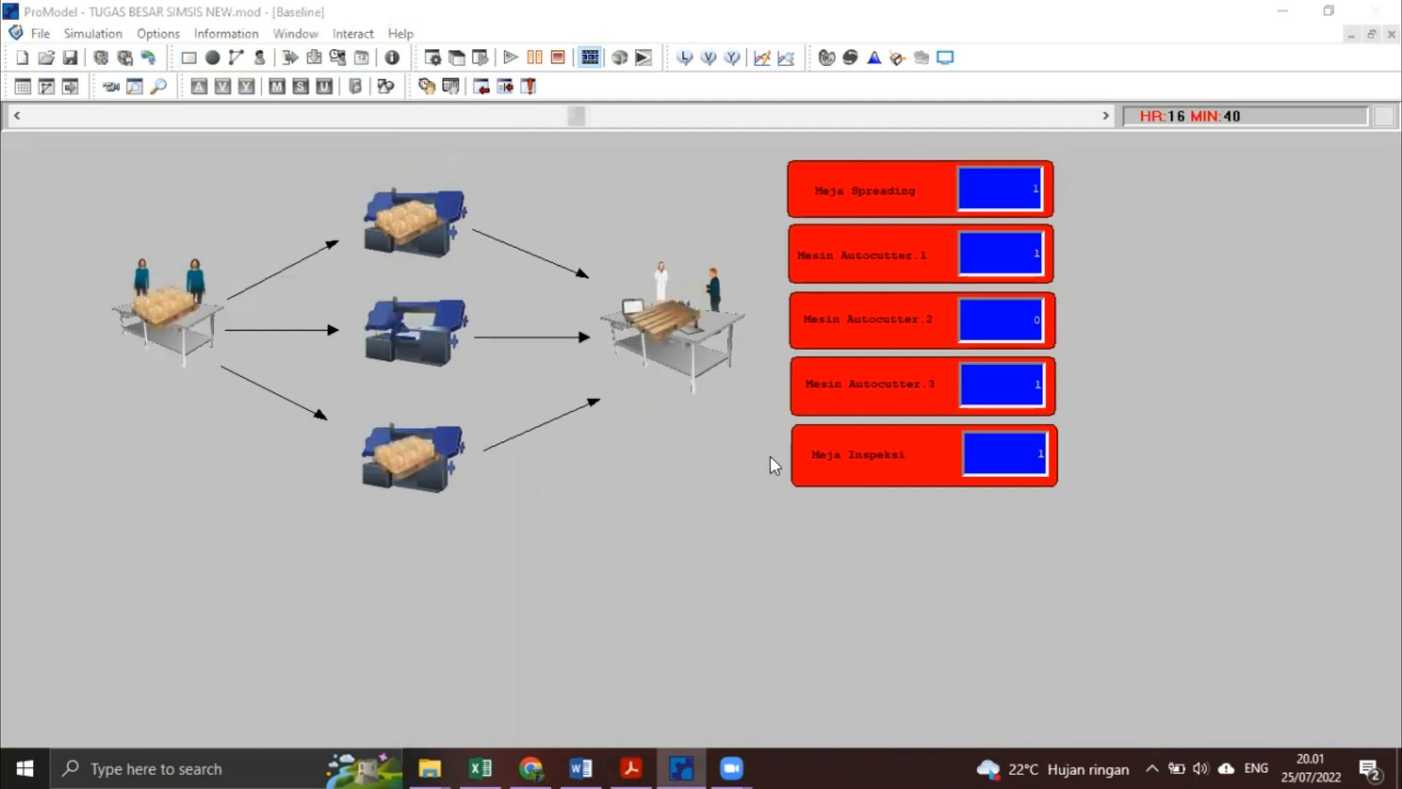
left_click_drag(580, 121, 666, 116)
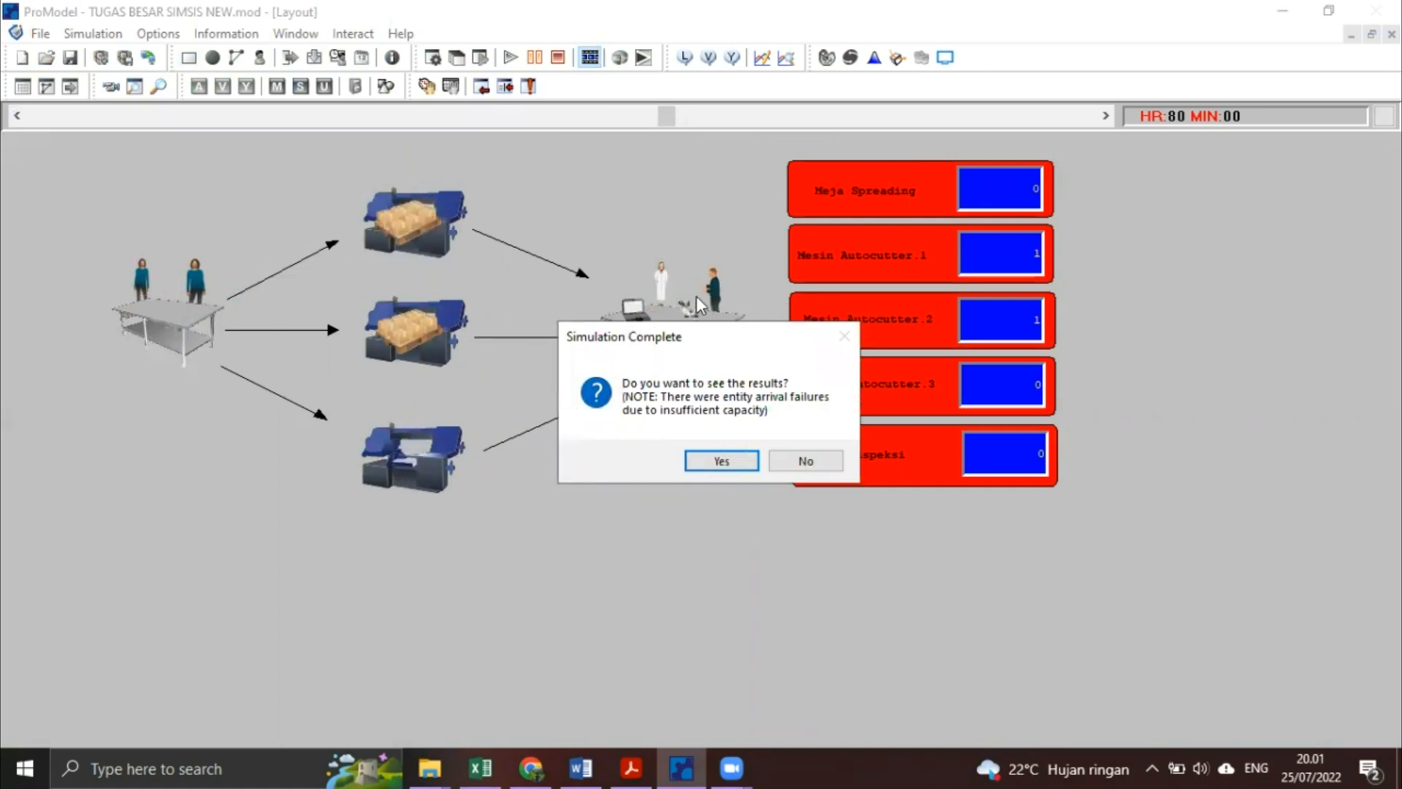
Dismiss the Steam help and login windows, and open the simulation results
left_click(713, 443)
left_click(713, 463)
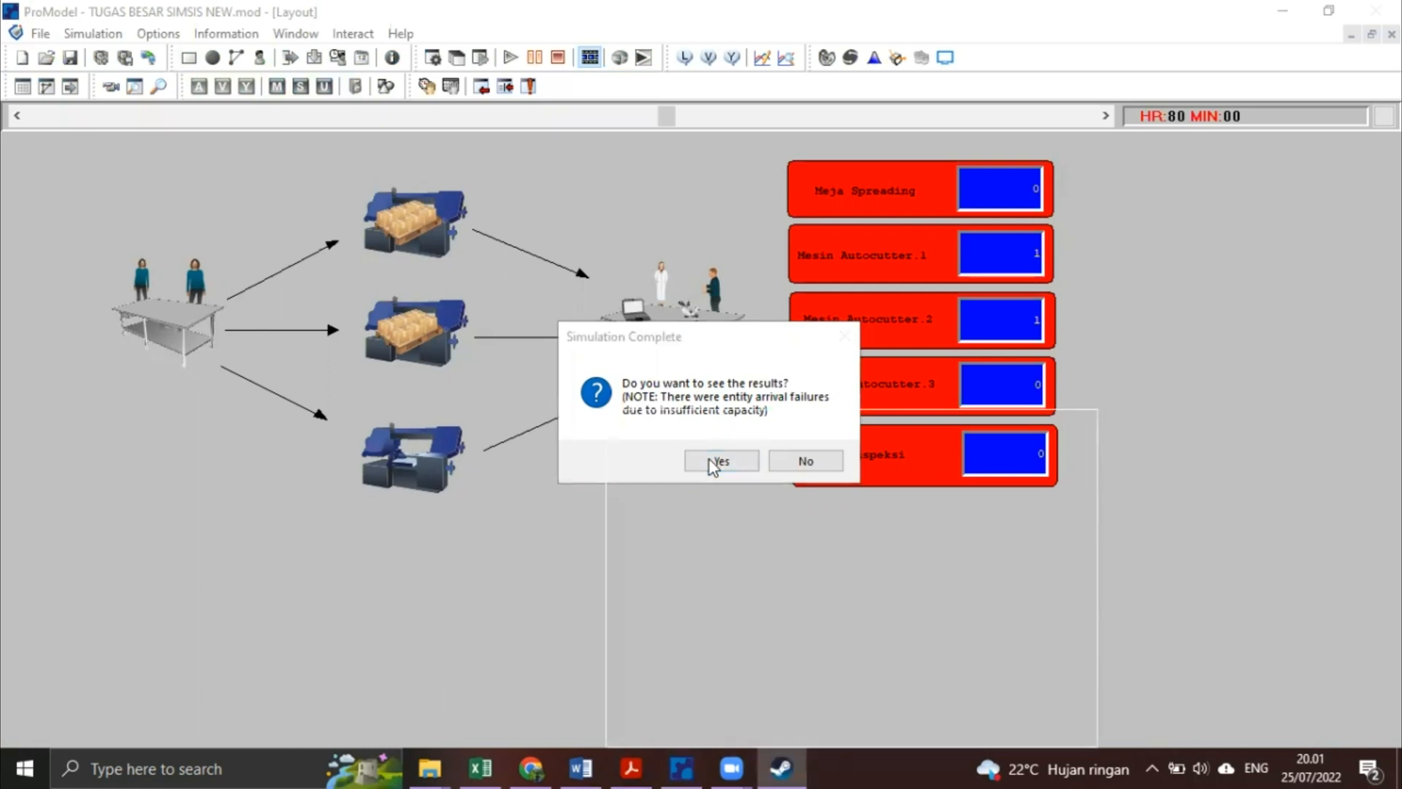
left_click(713, 463)
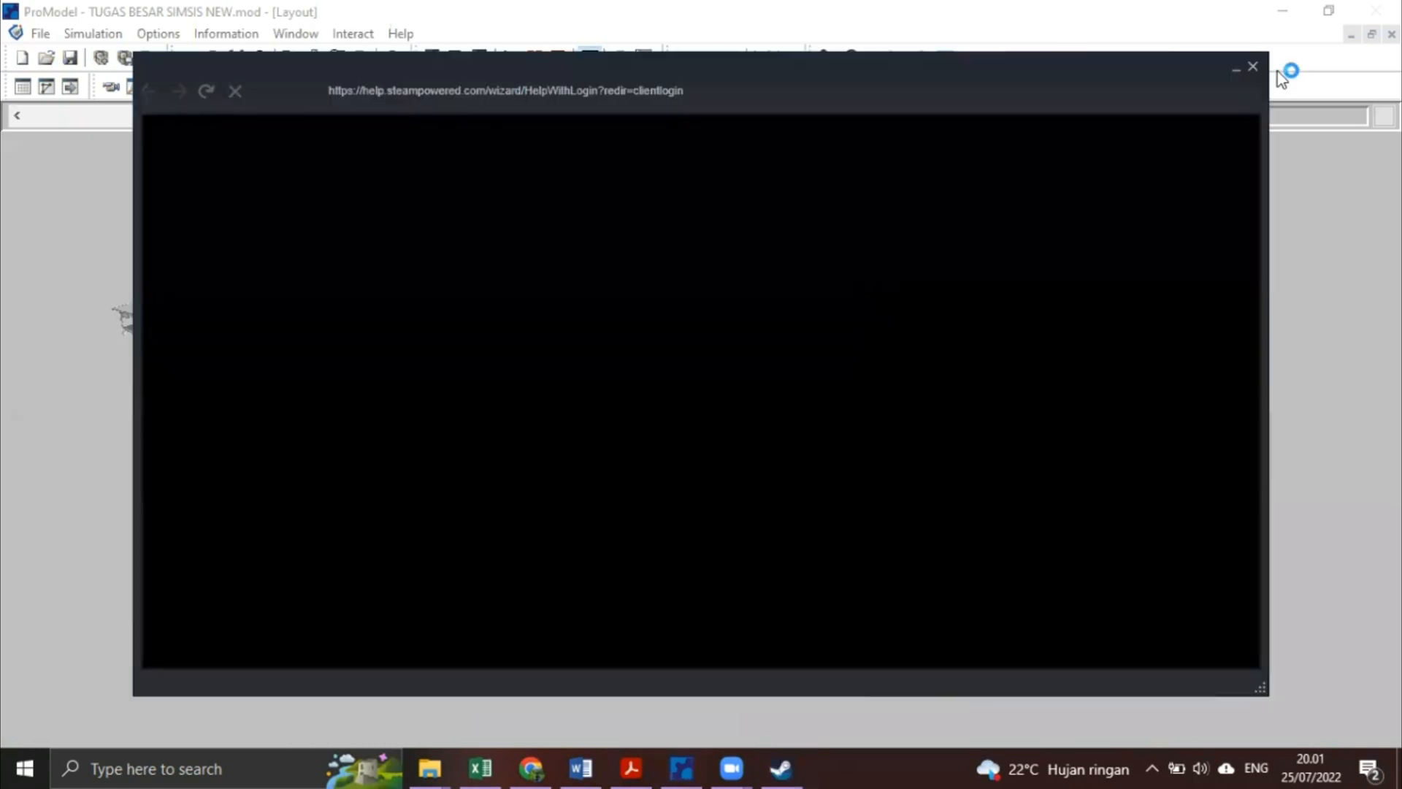
left_click(1249, 66)
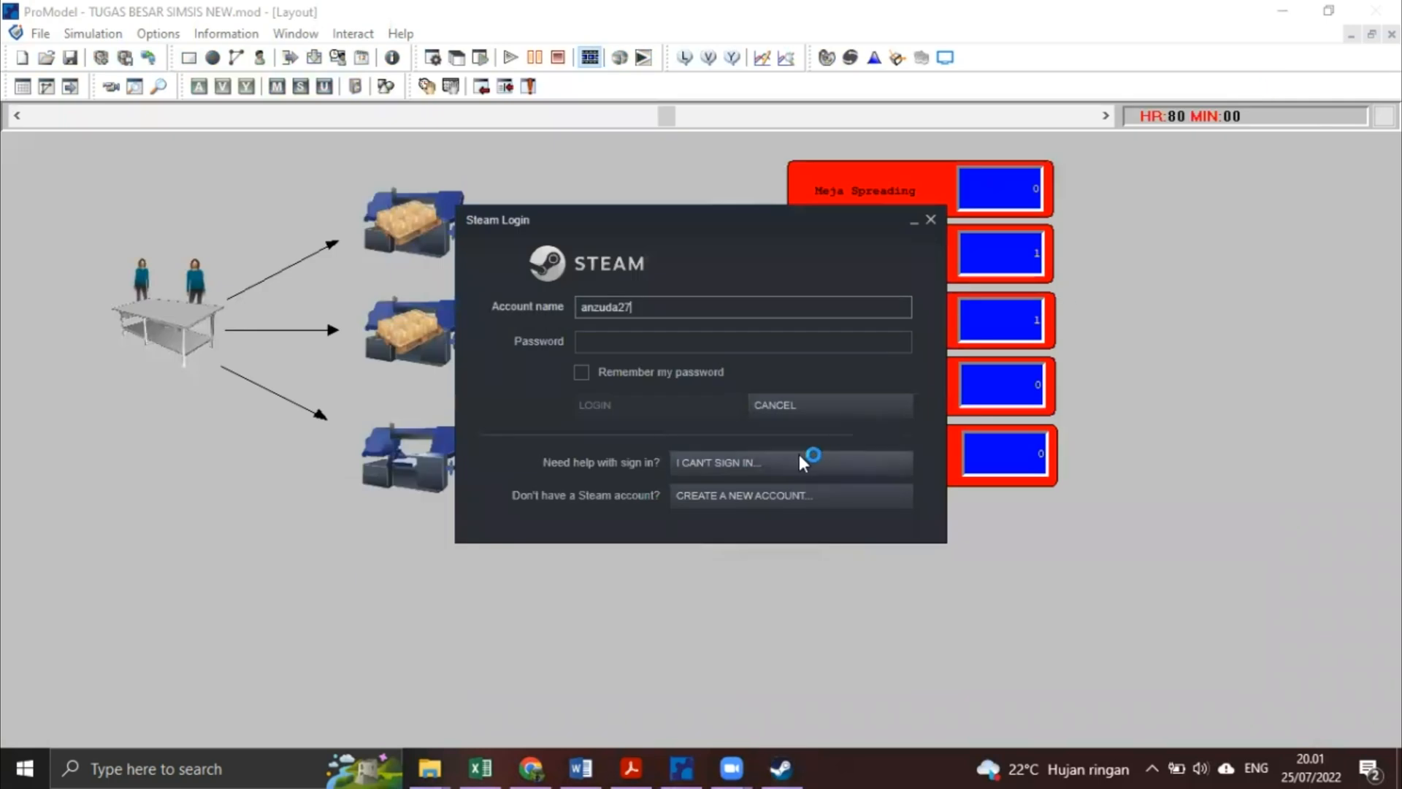
left_click(788, 402)
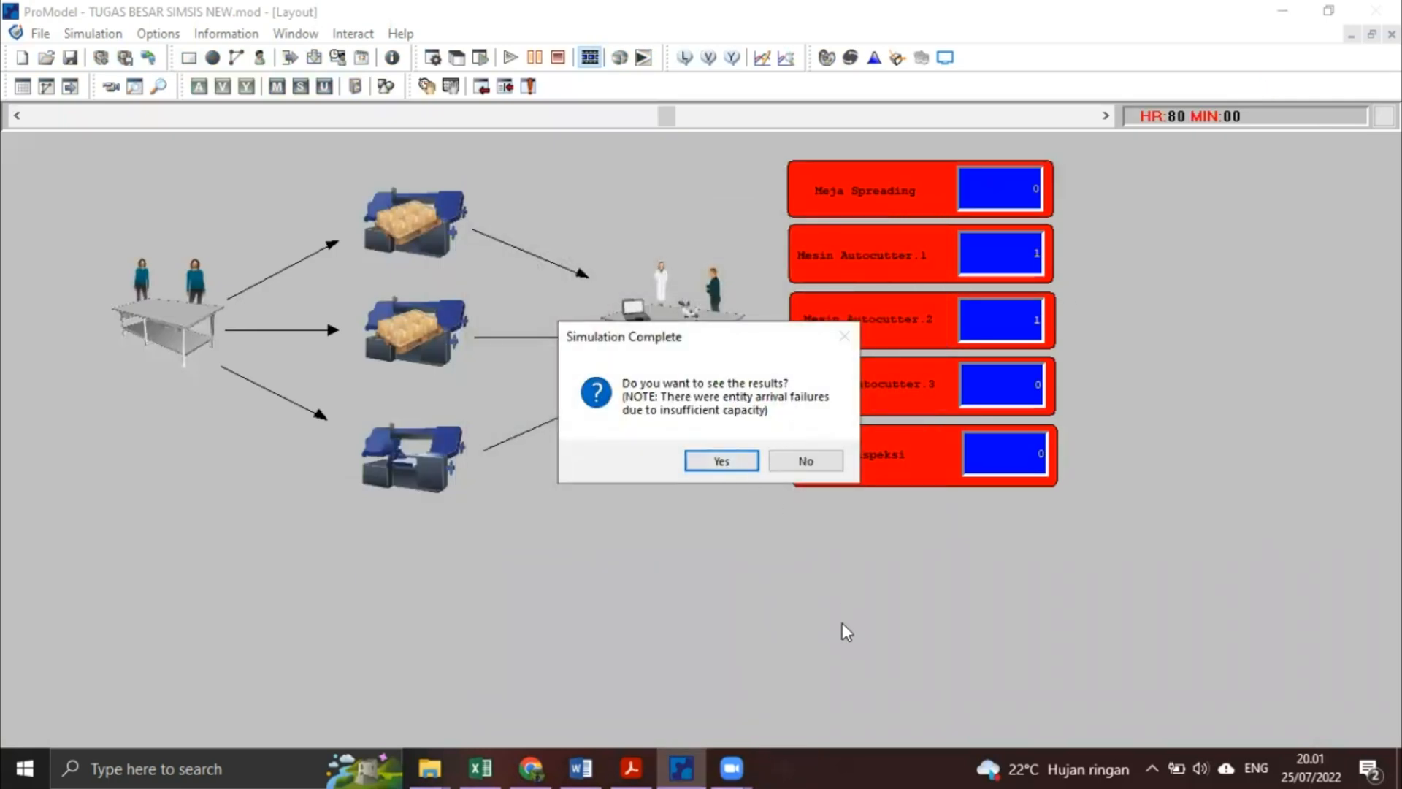
left_click(719, 461)
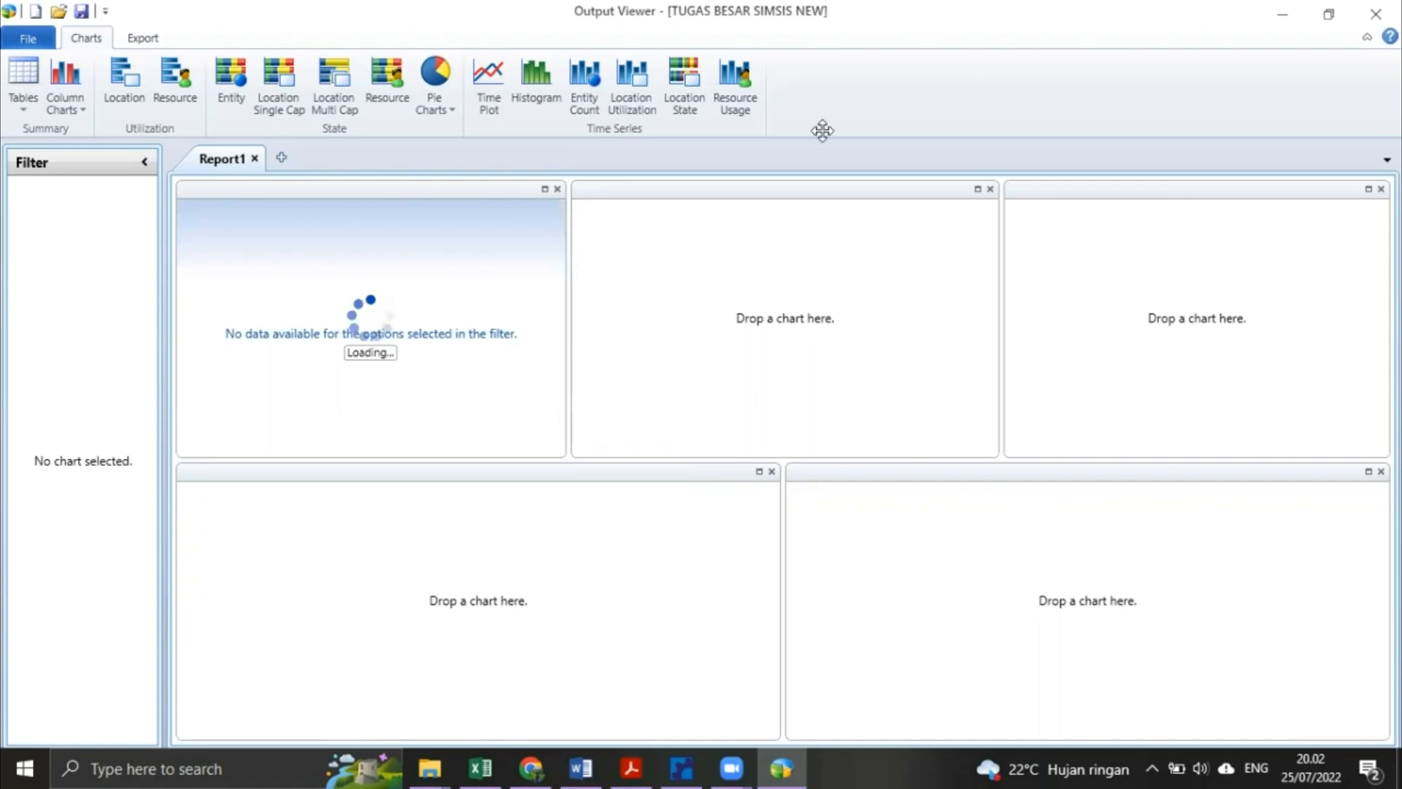
Display the Entity Summary table and examine its columns through Average Time Blocked
left_click_drag(822, 130, 827, 228)
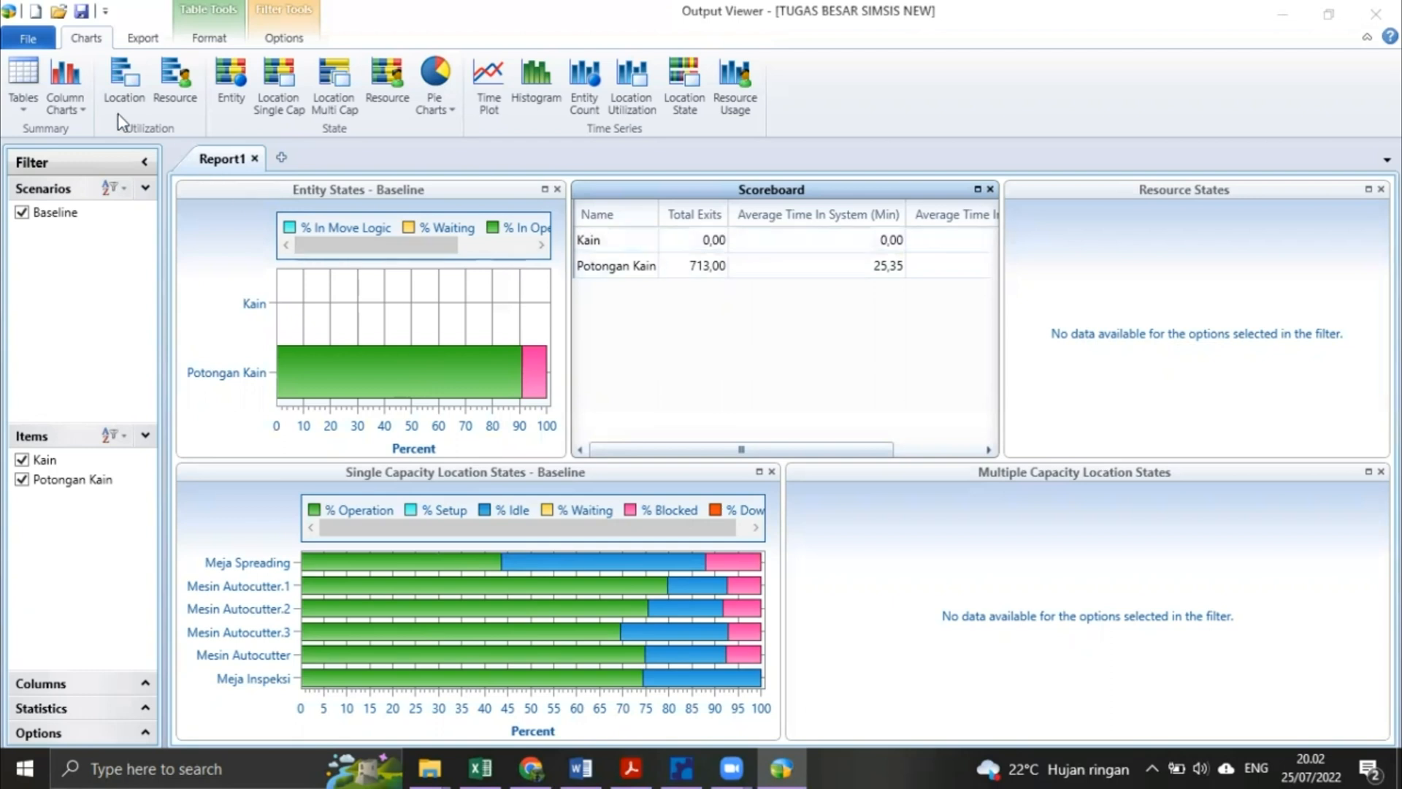
left_click(19, 108)
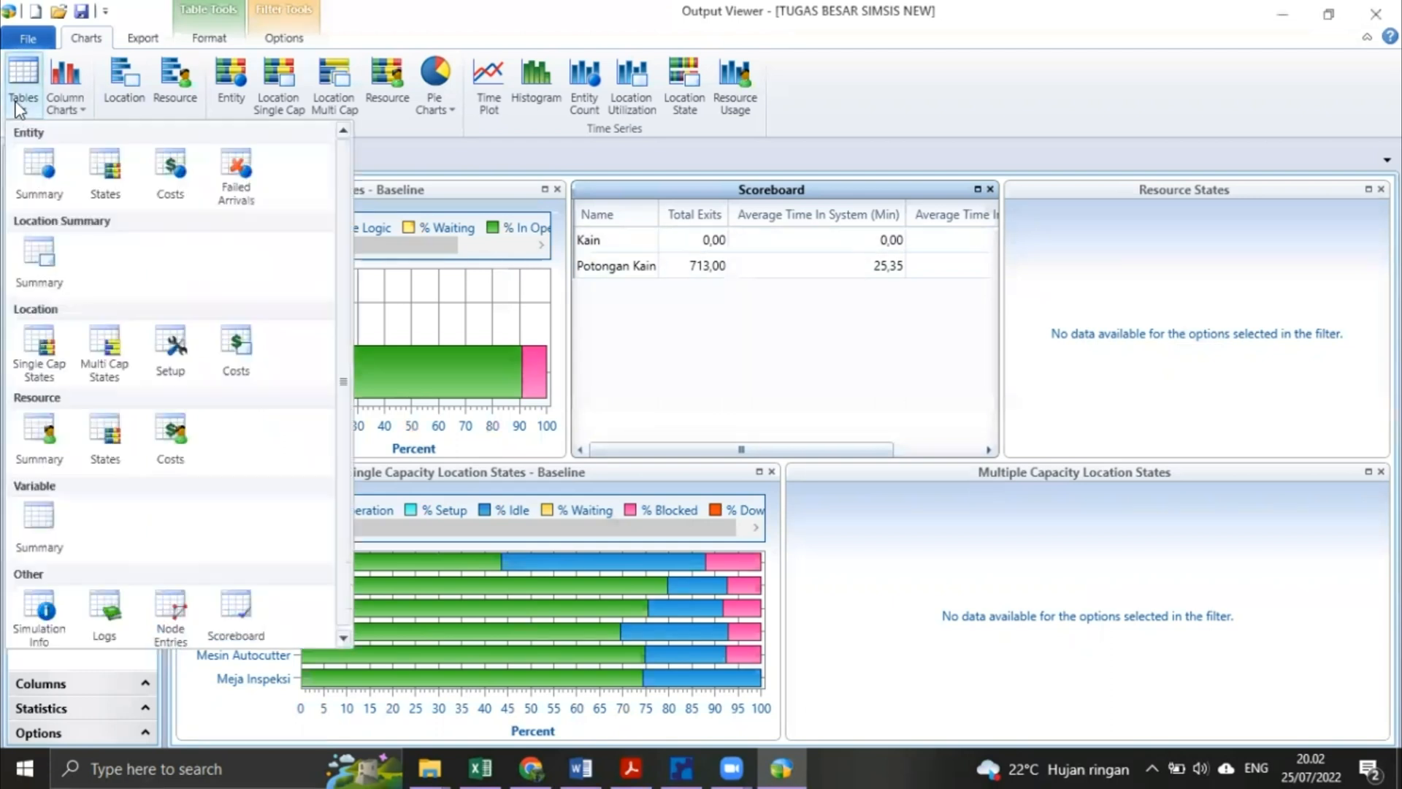
left_click(38, 165)
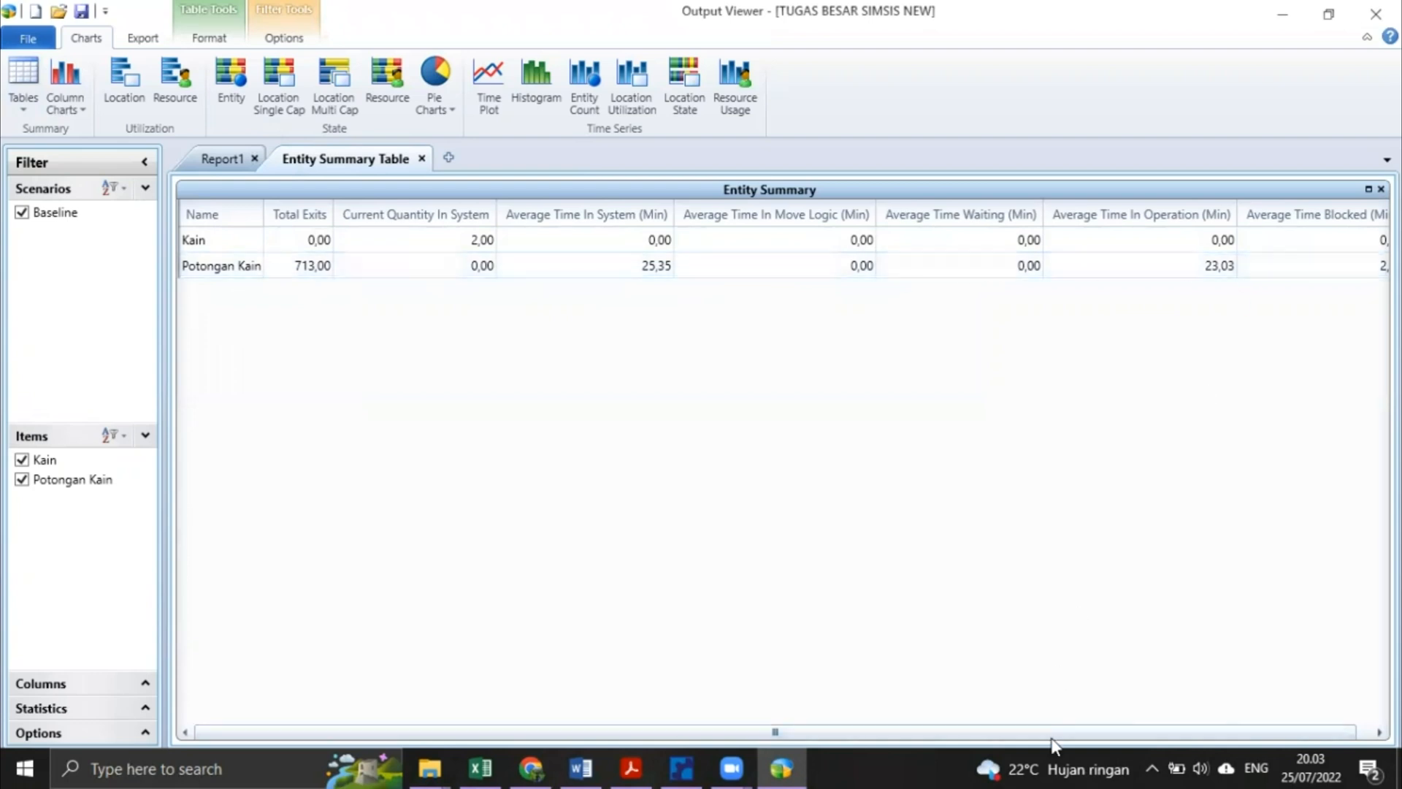
left_click_drag(1052, 734, 1168, 738)
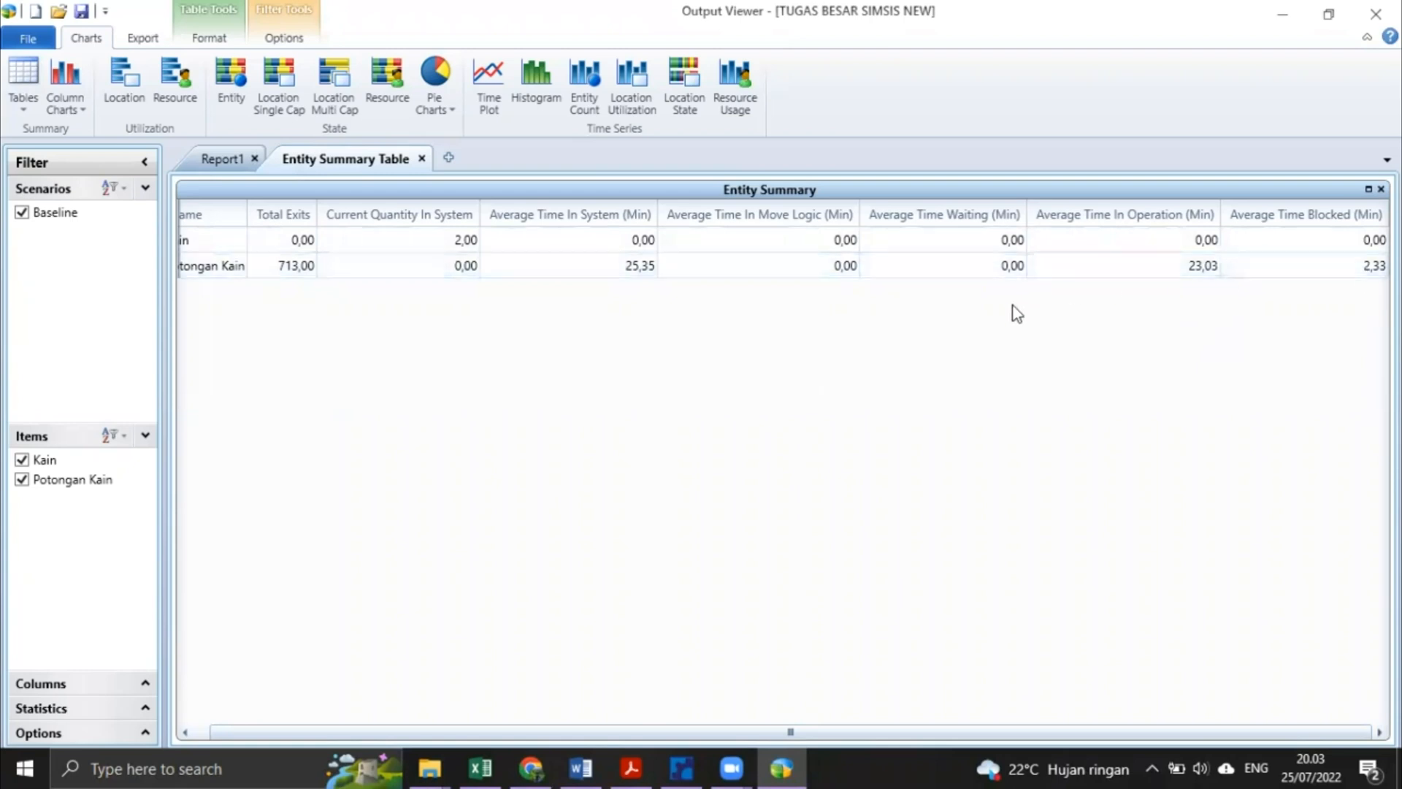
Open the selection of result tables in the Output Viewer
left_click(25, 108)
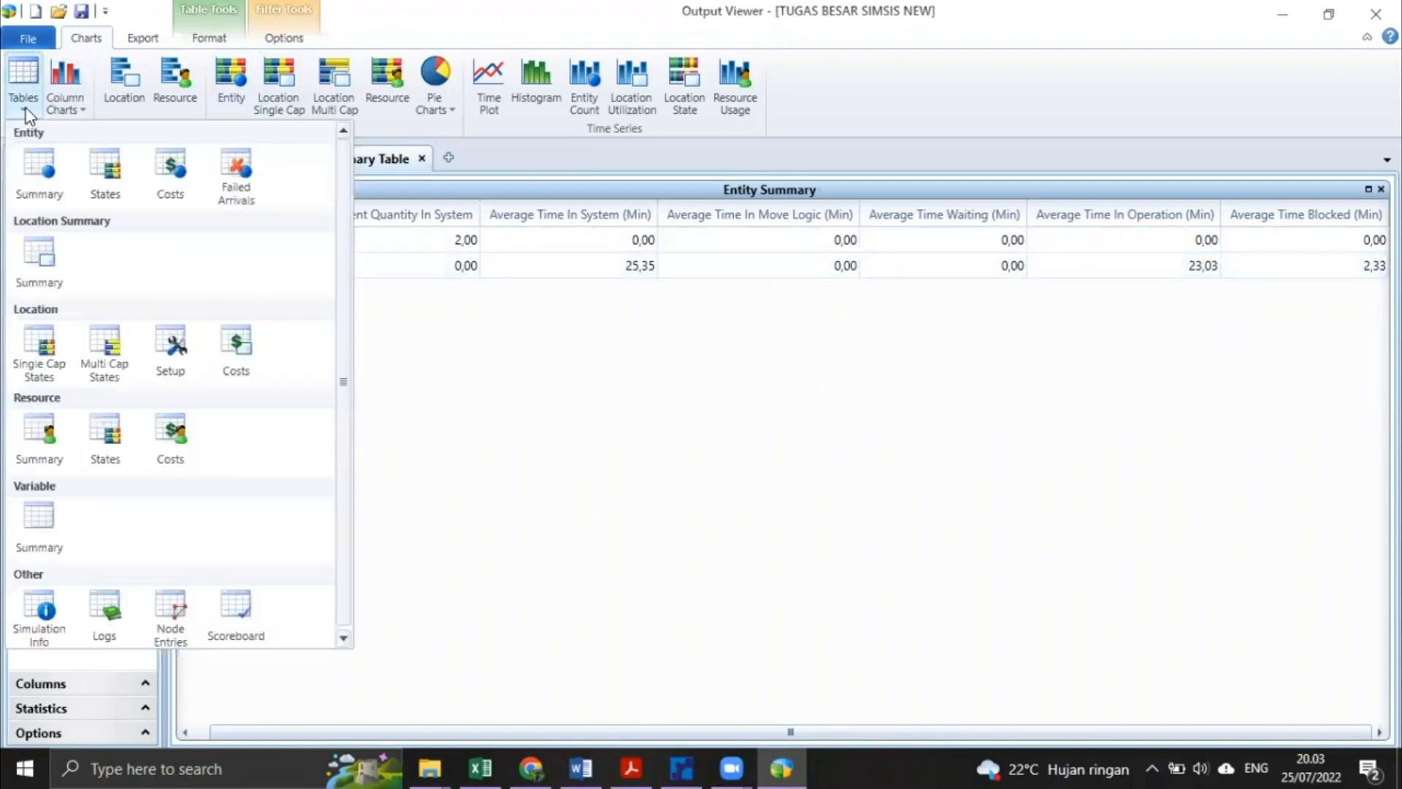